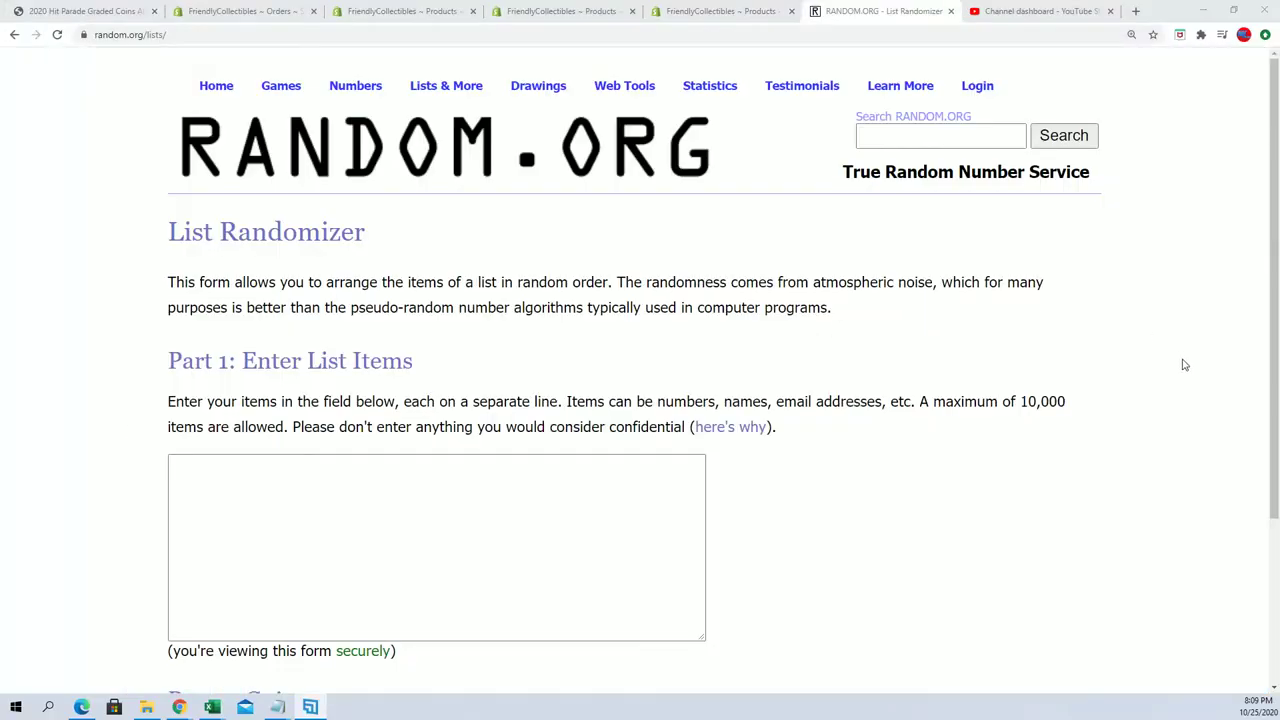
Step: Copy the full list of owner names from the Notepad document into the List Randomizer's items field
{"action": "left_click_drag", "start_coordinate": [1279, 92], "coordinate": [867, 116]}
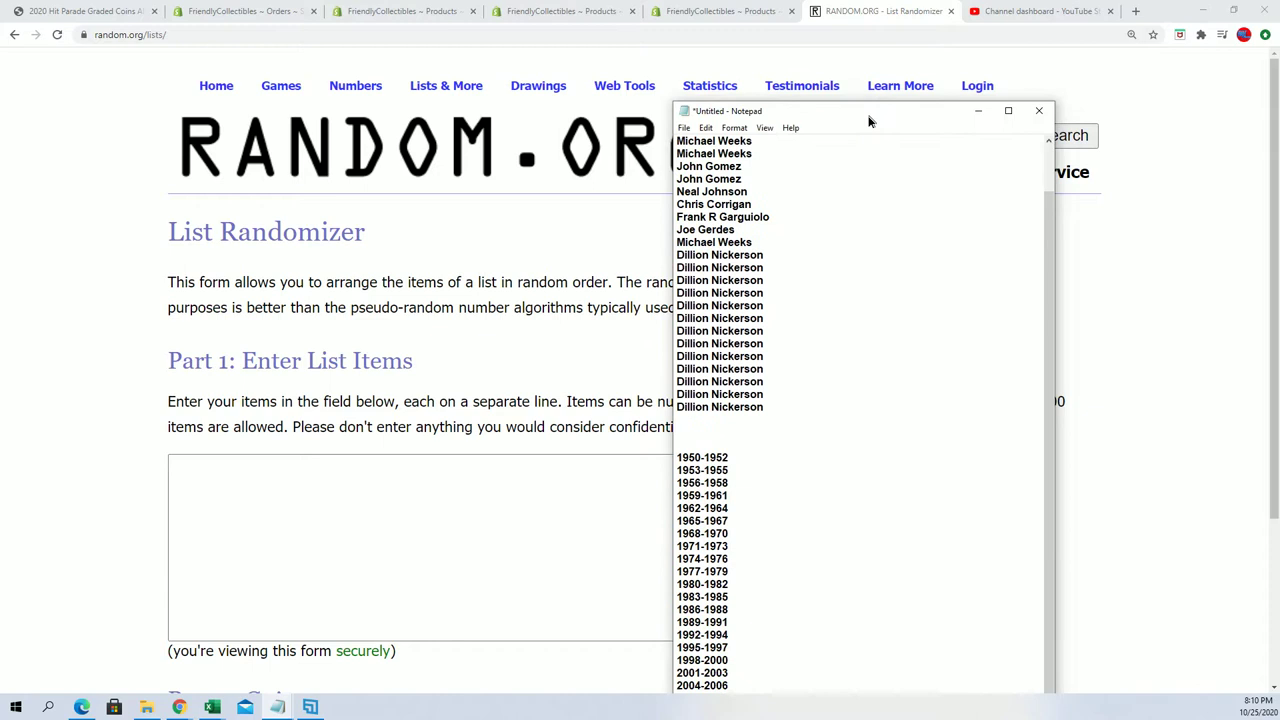
{"action": "type", "text": "2020 Hit Parade Graded Coins All American Edition Series 3 ID SER3HPUSACOIN931"}
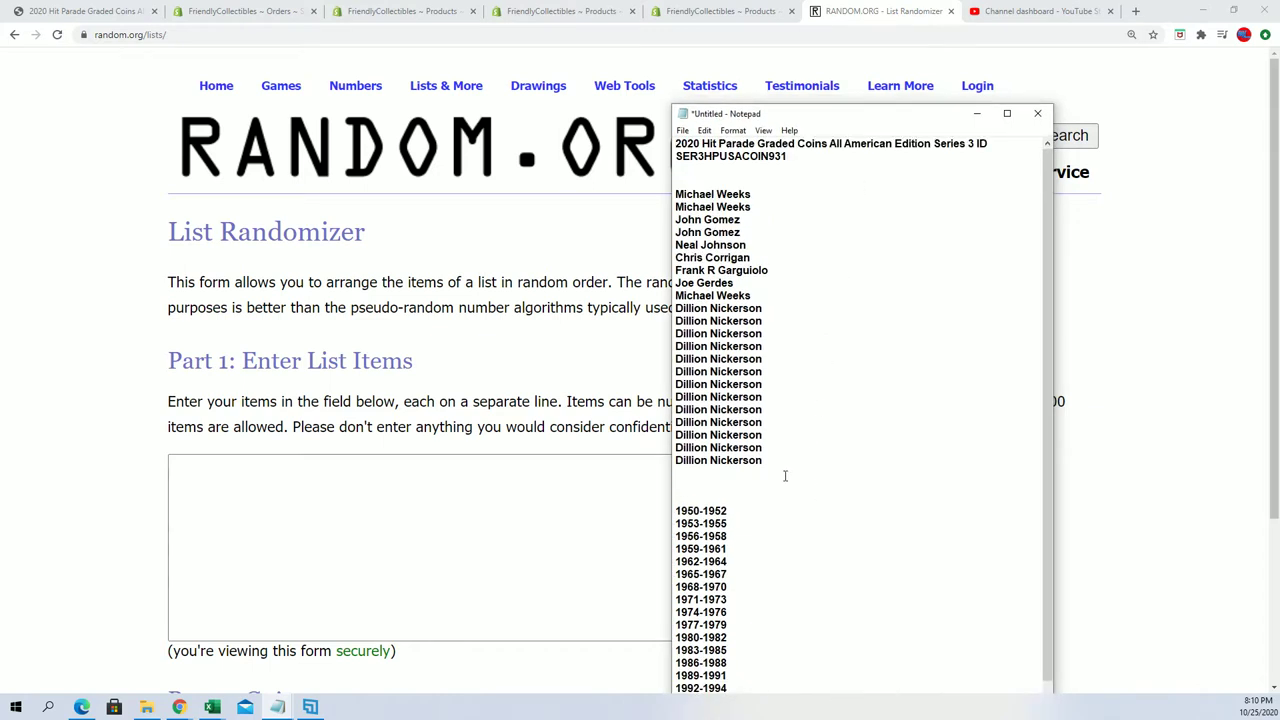
{"action": "left_click_drag", "start_coordinate": [763, 460], "coordinate": [675, 194]}
{"action": "right_click", "coordinate": [705, 211]}
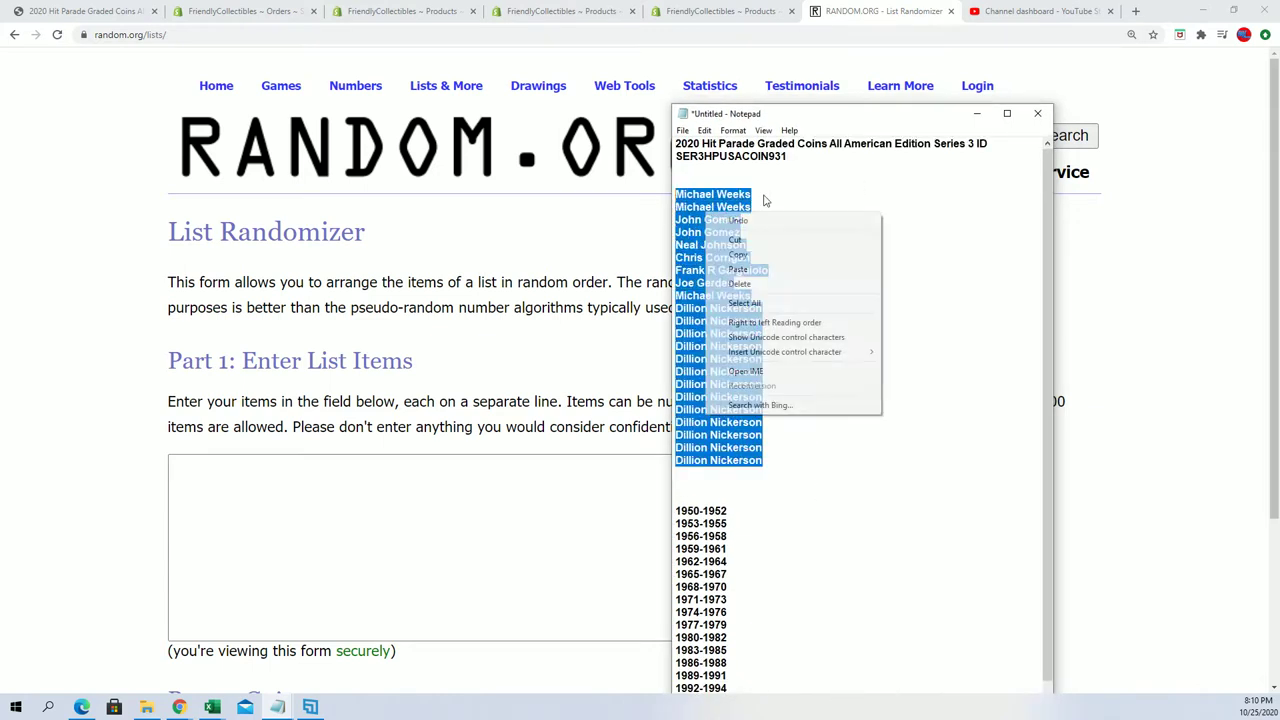
{"action": "left_click", "coordinate": [737, 257]}
{"action": "right_click", "coordinate": [276, 467]}
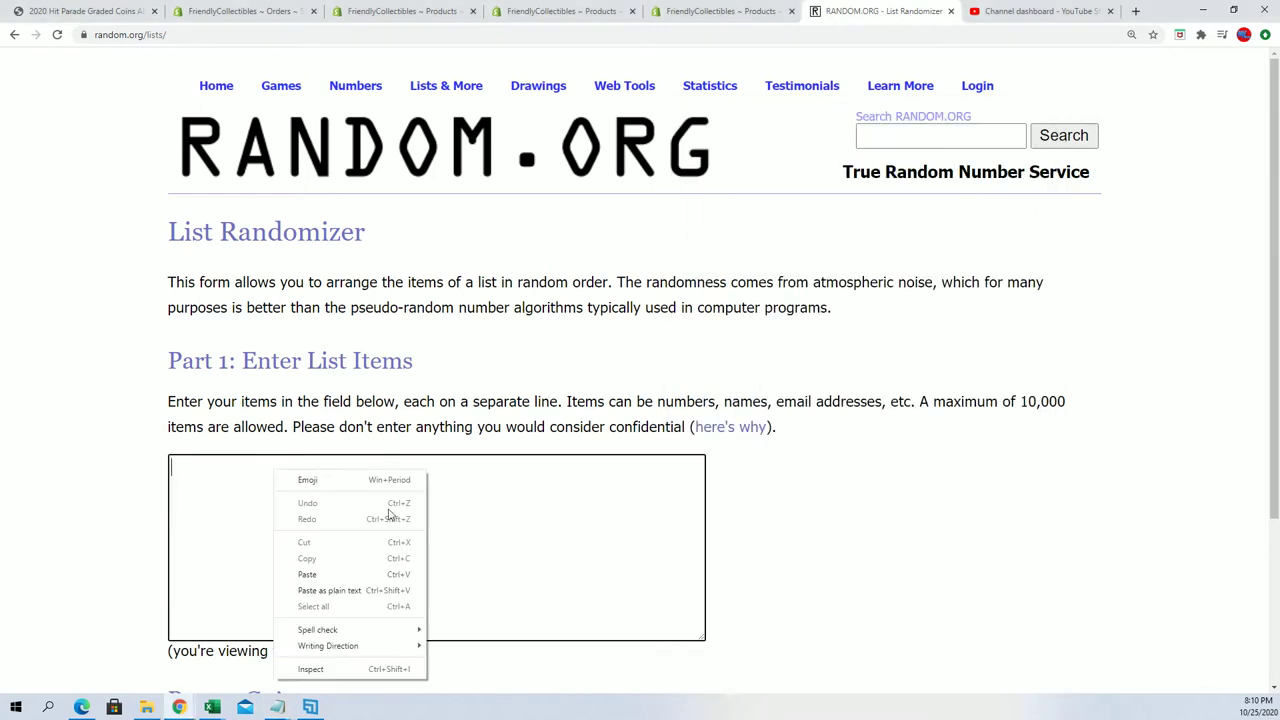
{"action": "left_click", "coordinate": [325, 578]}
Step: Randomize the list of owner names seven times
{"action": "left_click", "coordinate": [198, 549]}
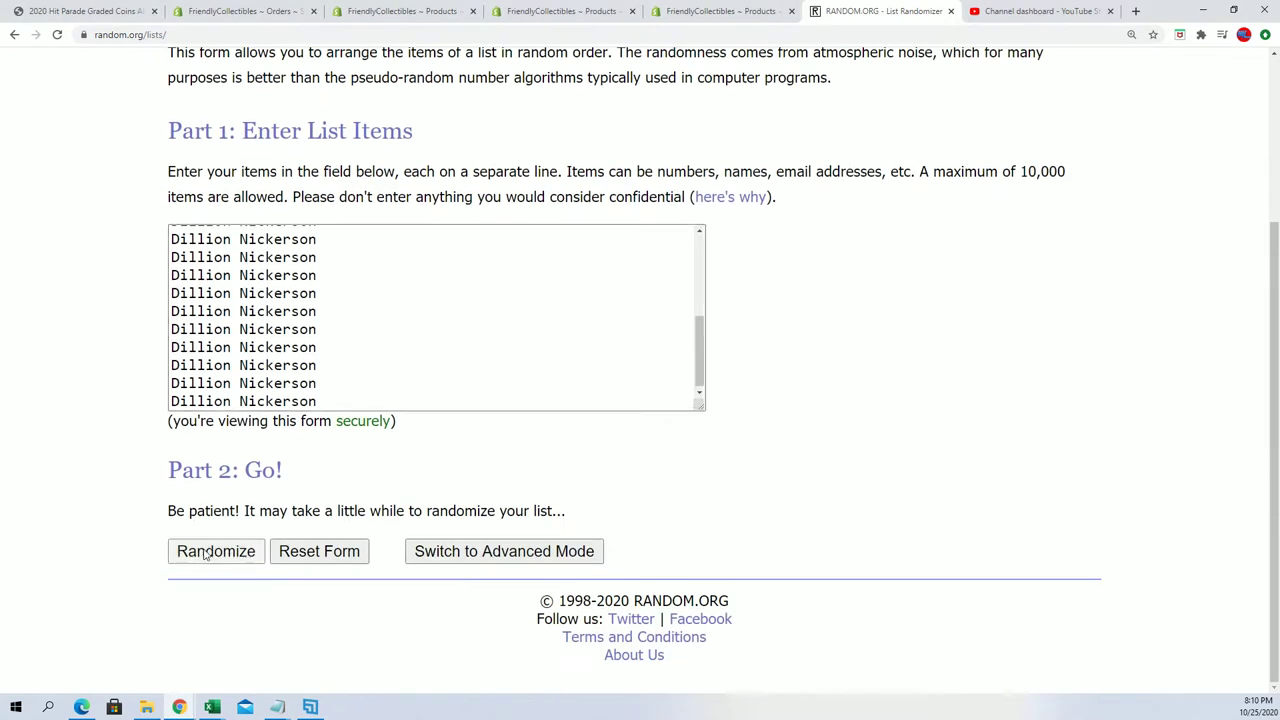
{"action": "left_click", "coordinate": [198, 551]}
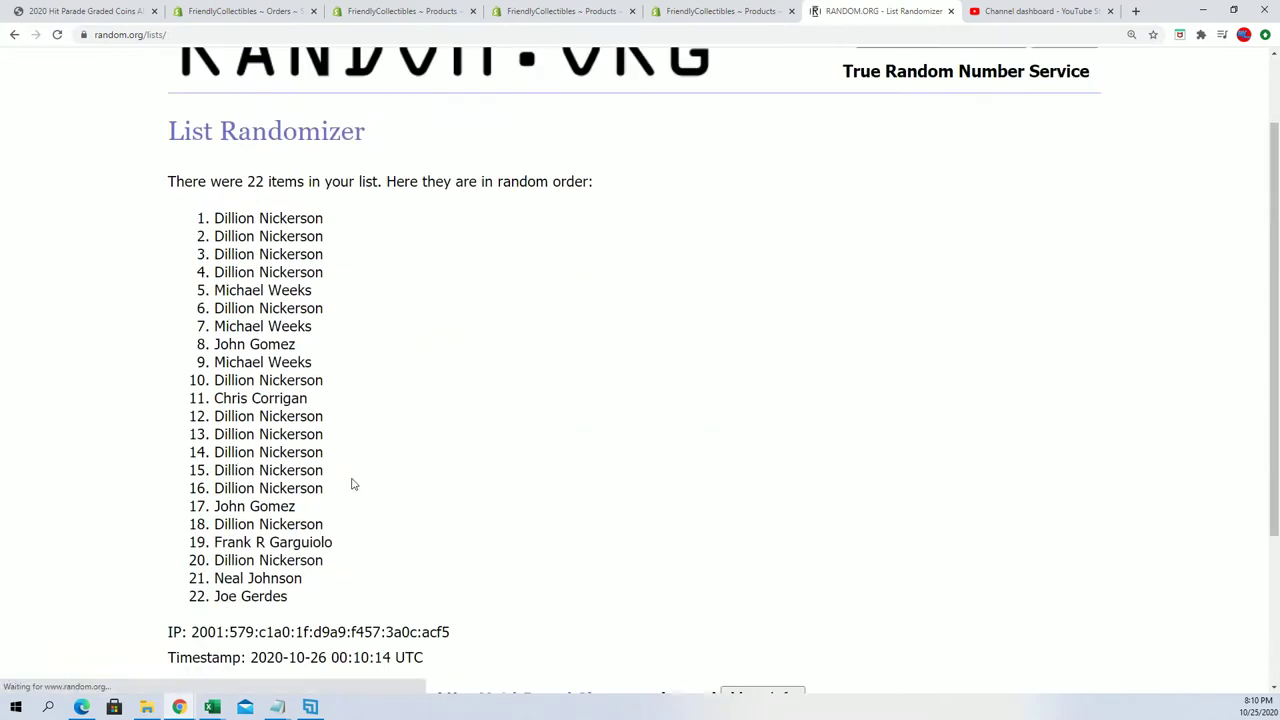
{"action": "left_click", "coordinate": [191, 555]}
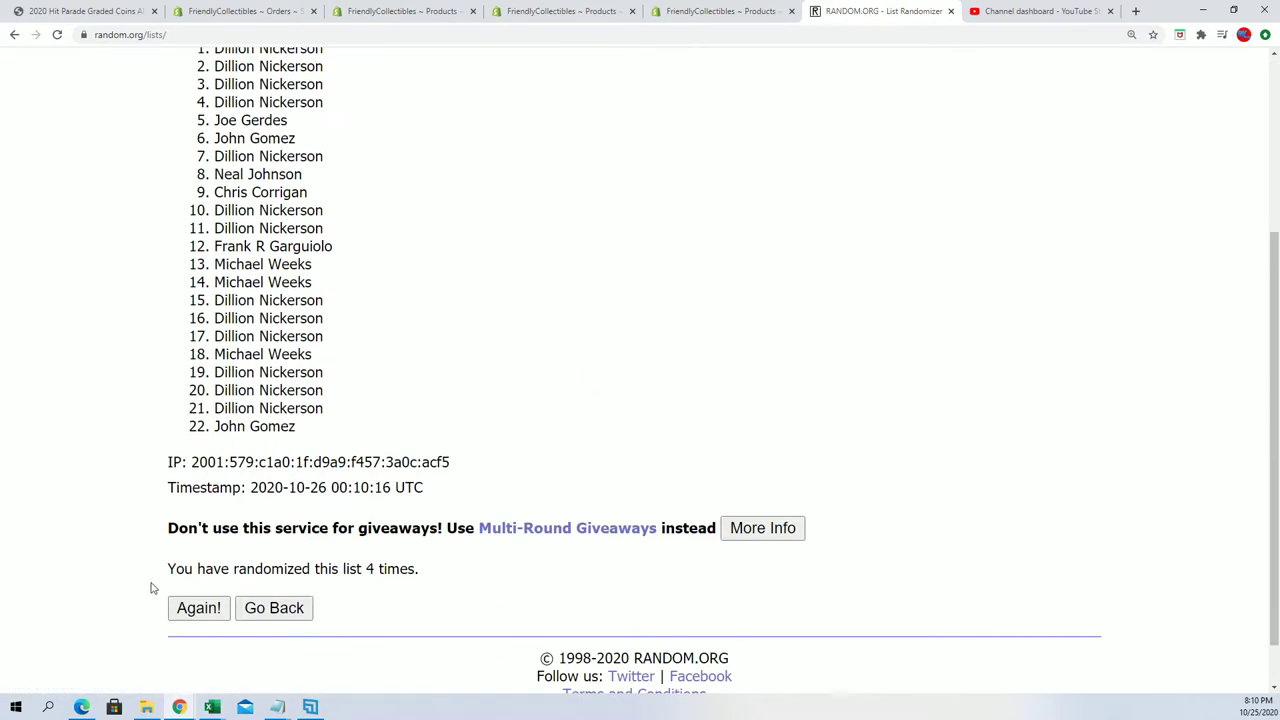
{"action": "left_click", "coordinate": [191, 608]}
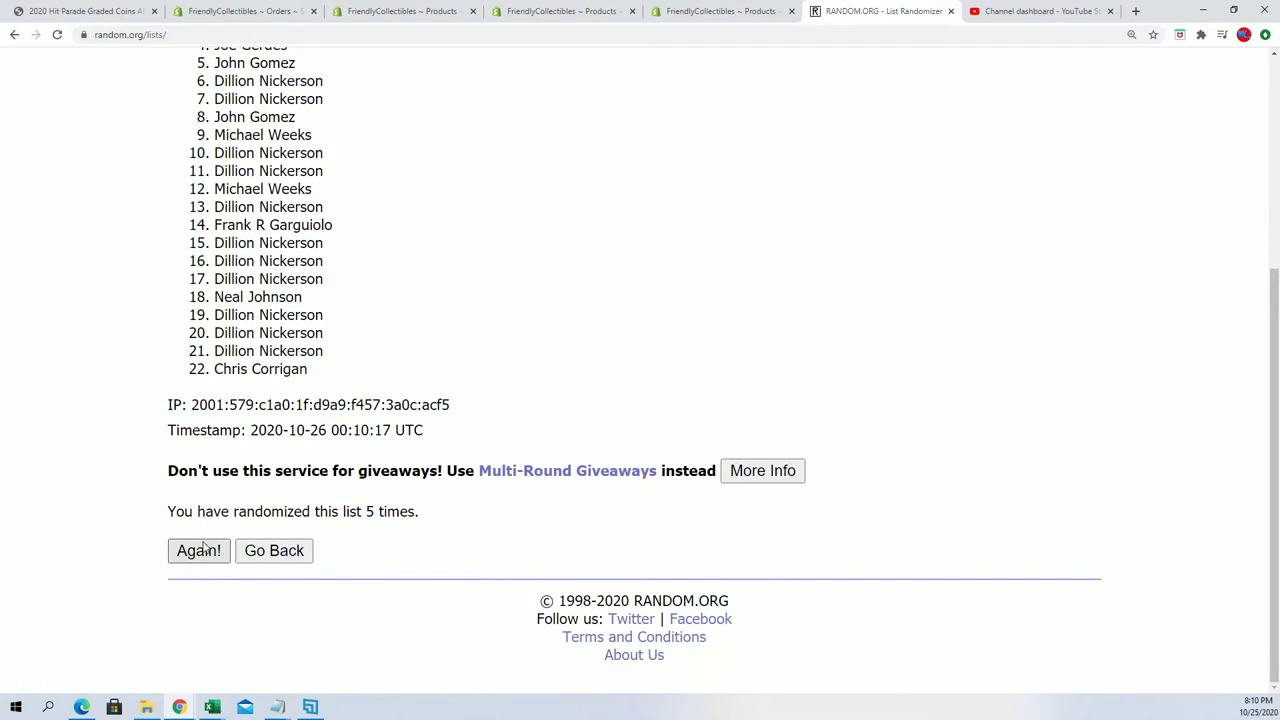
{"action": "left_click", "coordinate": [205, 546]}
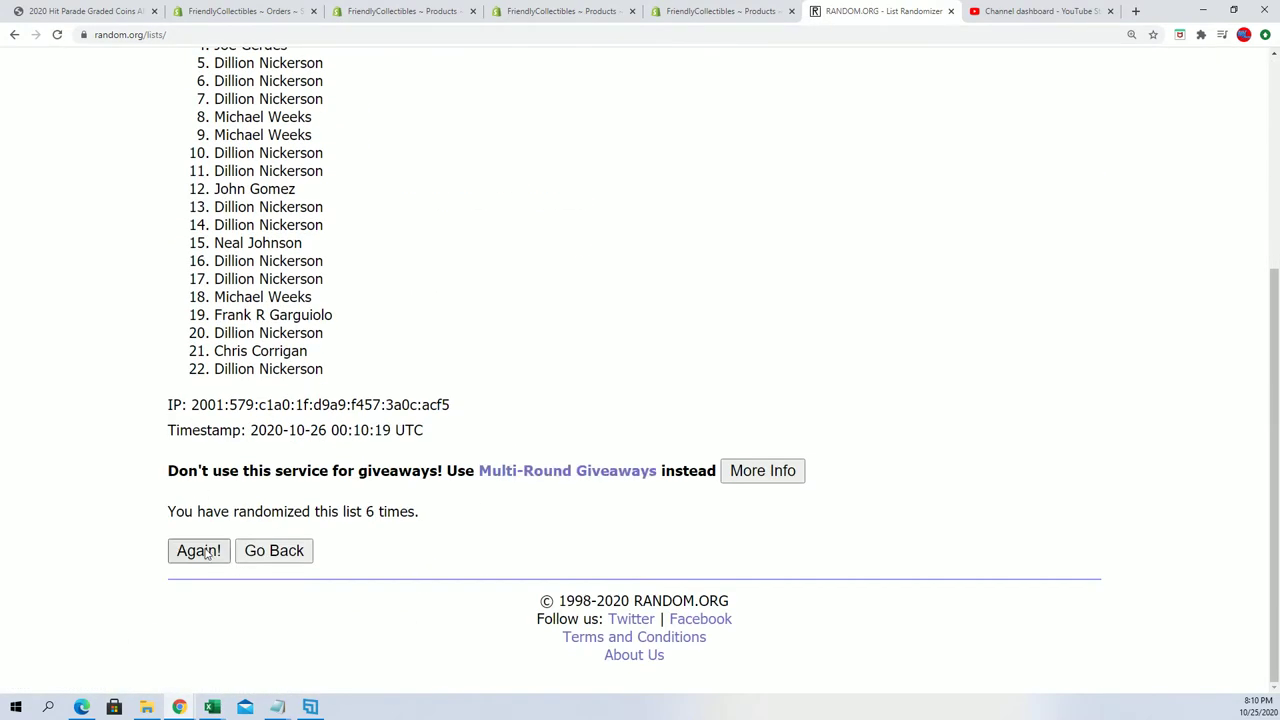
{"action": "left_click", "coordinate": [195, 549]}
Step: Copy all the owner names in the final randomized order
{"action": "scroll", "coordinate": [390, 330], "scroll_direction": "down", "scroll_amount": 2}
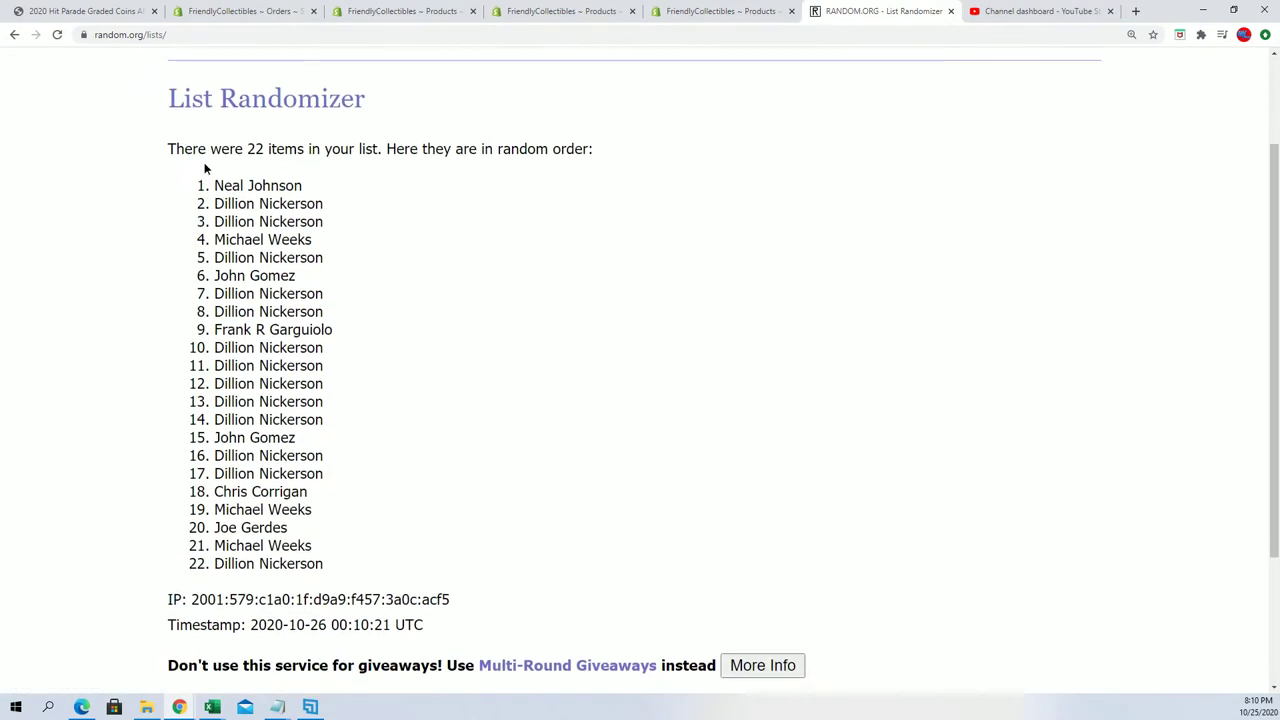
{"action": "left_click_drag", "start_coordinate": [205, 168], "coordinate": [400, 567]}
{"action": "right_click", "coordinate": [268, 373]}
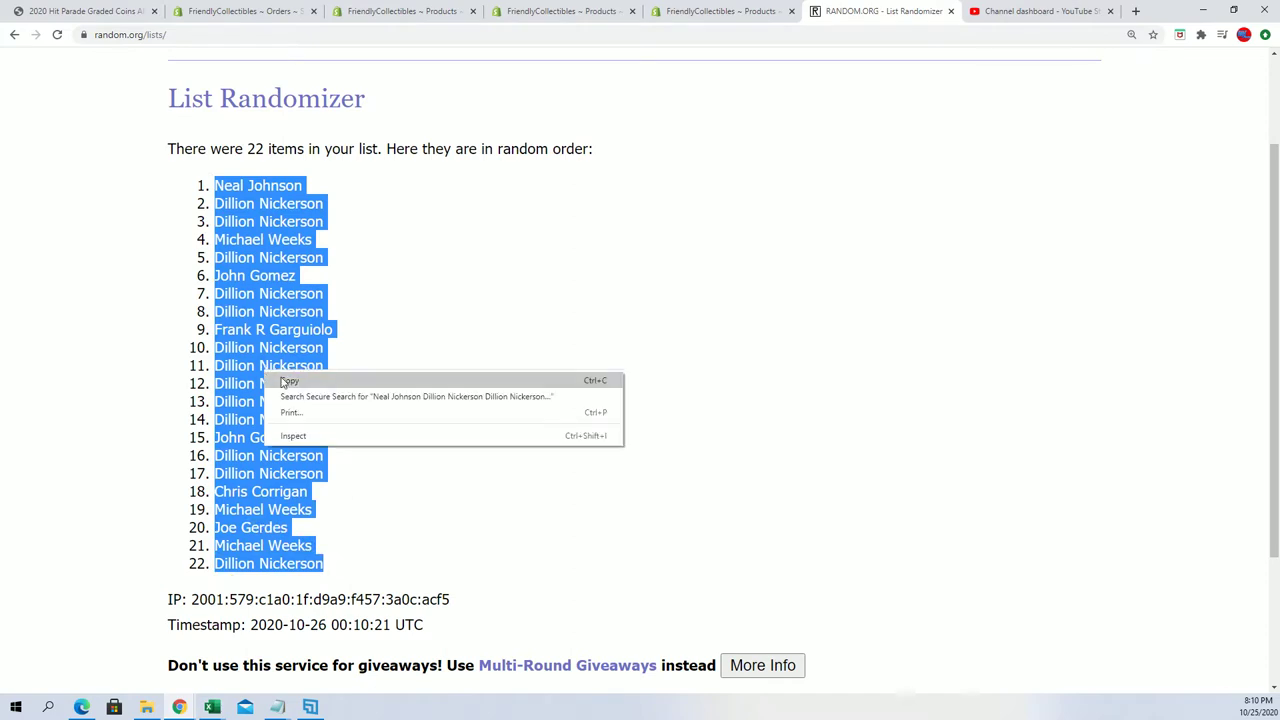
{"action": "left_click", "coordinate": [285, 382]}
Step: Switch to the Excel workbook and paste the randomized names as plain text into the OWNER NAME column from A2
{"action": "key", "text": "alt+Tab"}
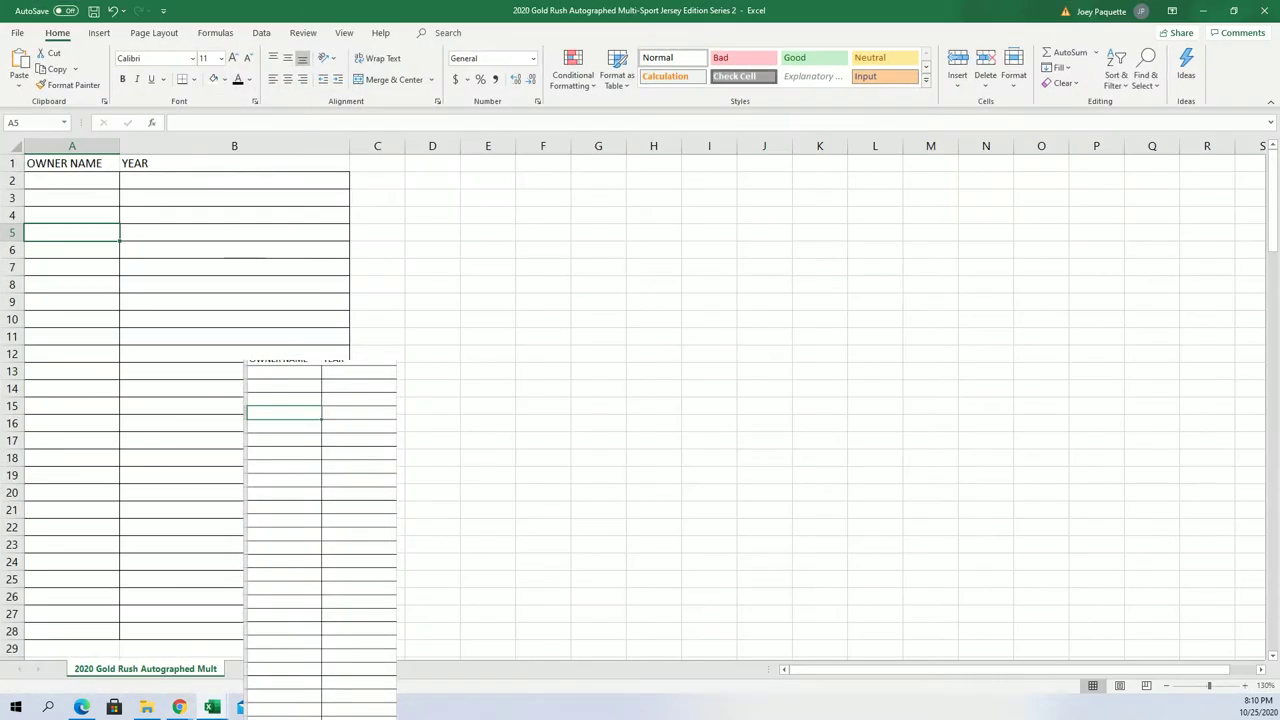
{"action": "right_click", "coordinate": [61, 184]}
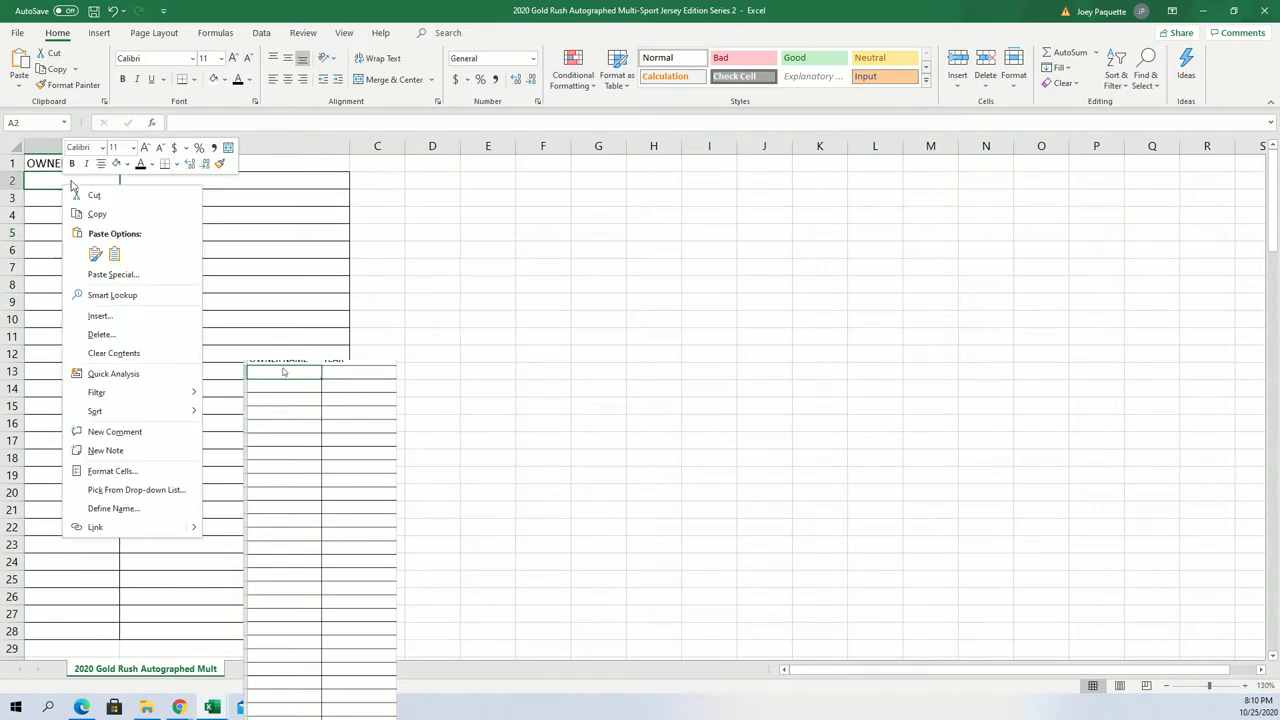
{"action": "left_click", "coordinate": [112, 273]}
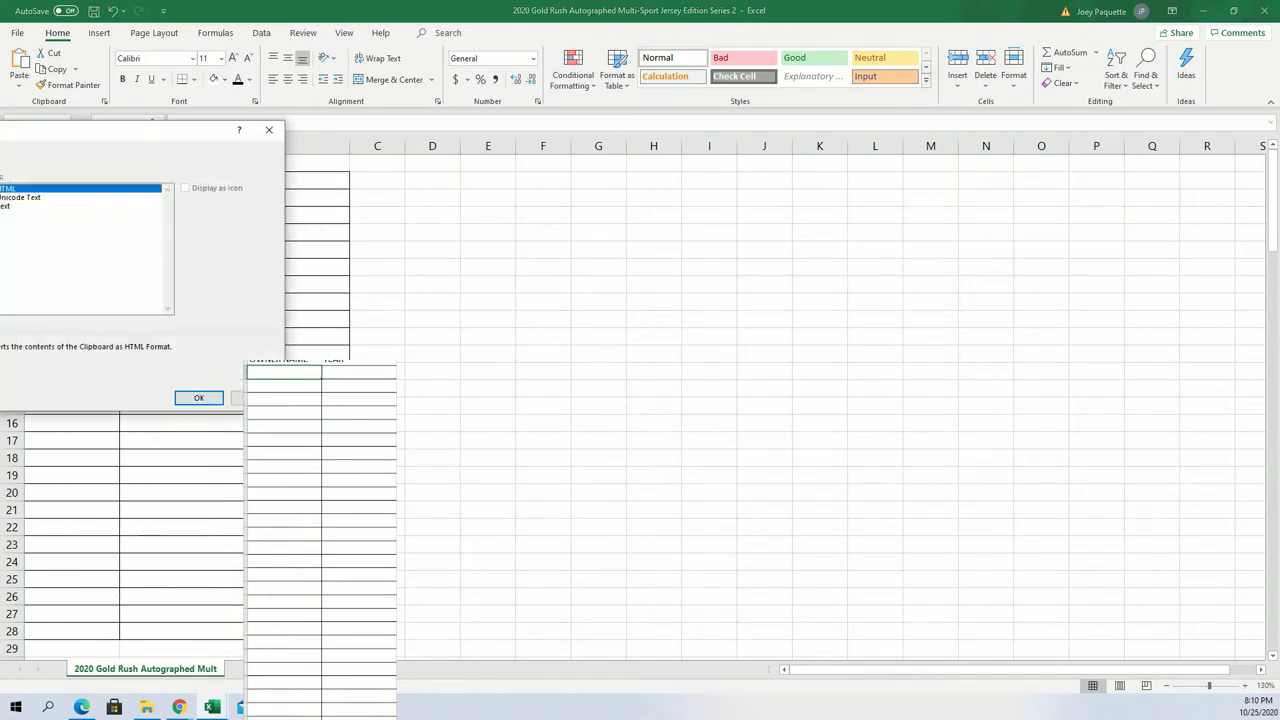
{"action": "left_click", "coordinate": [4, 206]}
{"action": "left_click", "coordinate": [199, 397]}
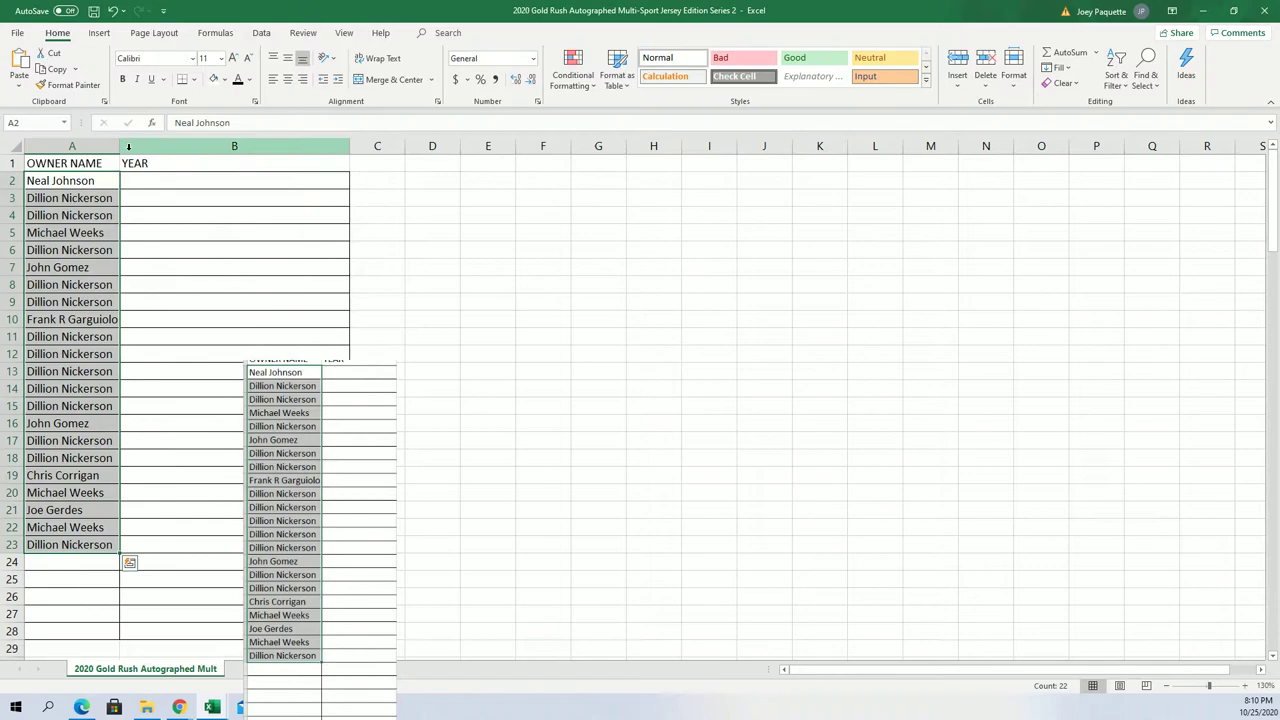
{"action": "left_click", "coordinate": [180, 178]}
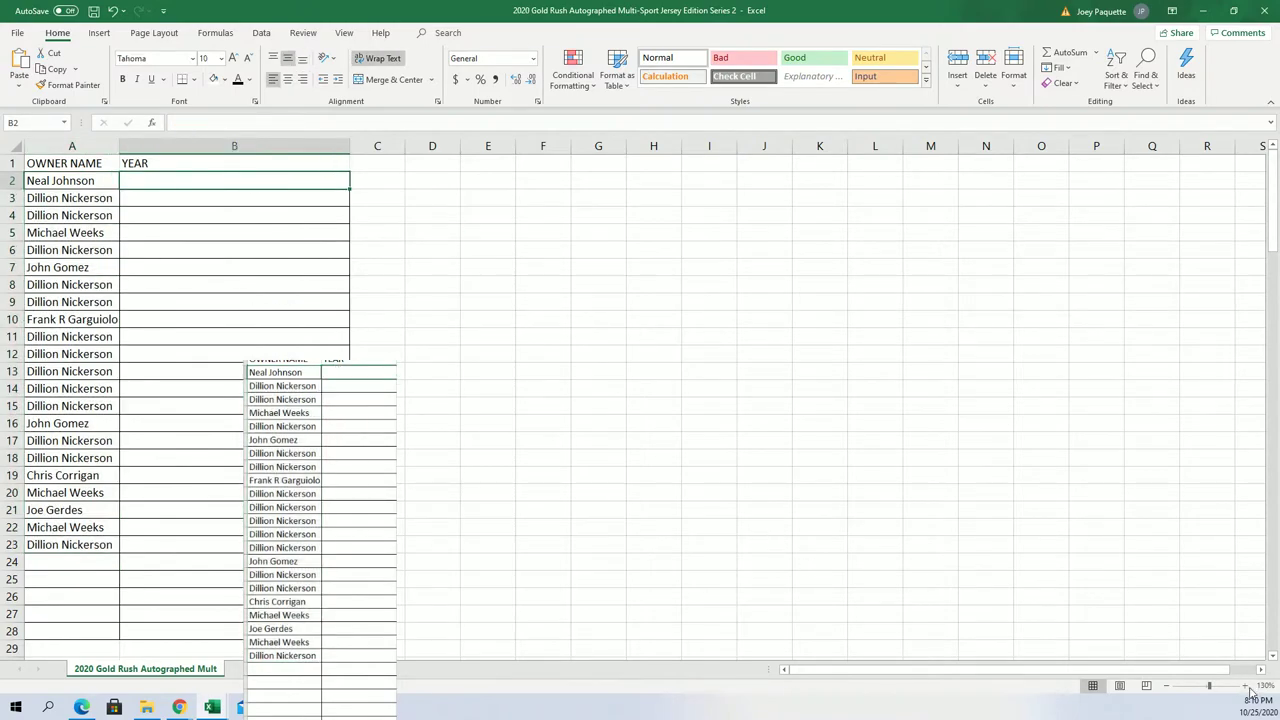
{"action": "left_click", "coordinate": [1246, 686]}
{"action": "left_click", "coordinate": [1246, 686]}
{"action": "left_click", "coordinate": [1246, 686]}
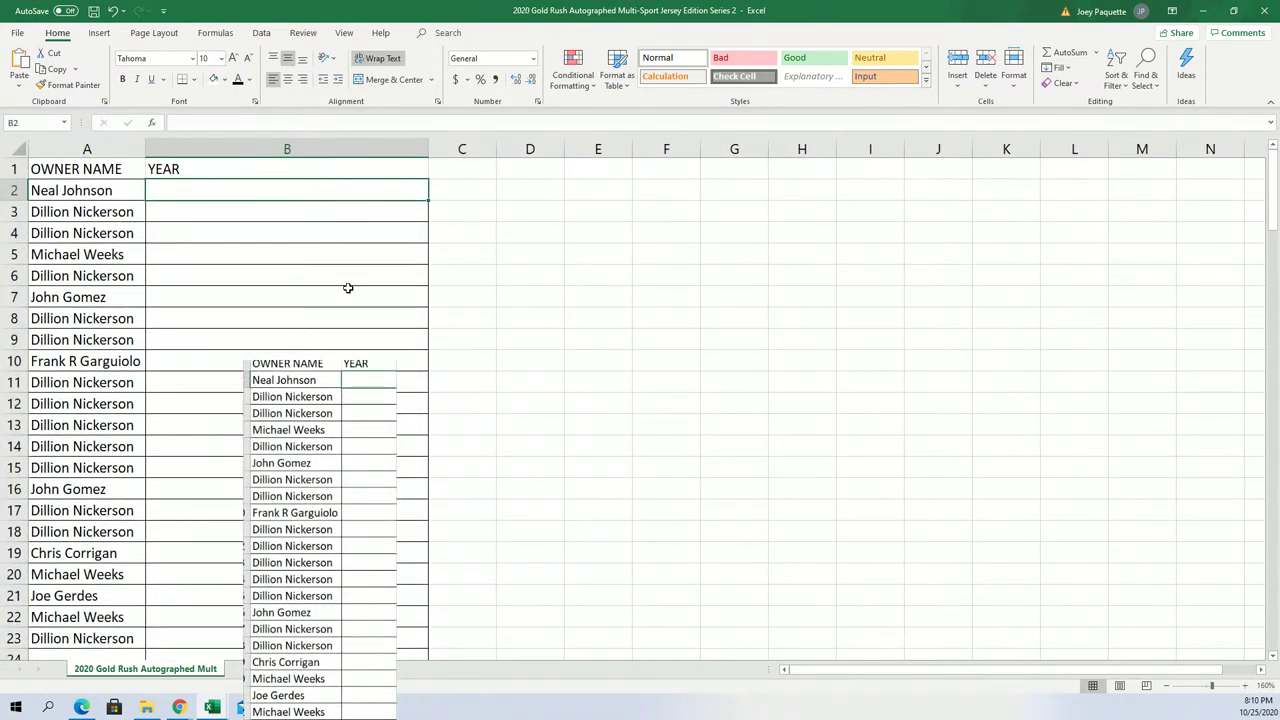
Step: Switch to the Notepad document and copy the year ranges from 1950-1952 through 2014-present
{"action": "left_click", "coordinate": [1203, 11]}
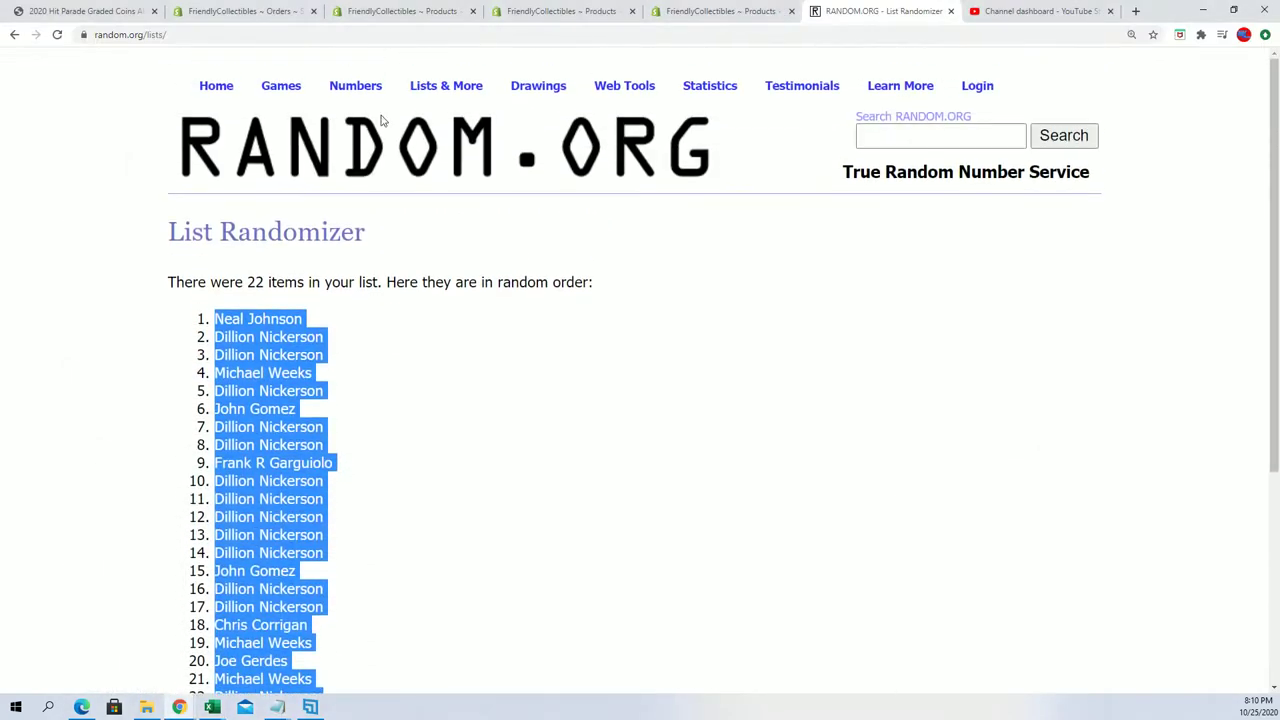
{"action": "key", "text": "alt+Tab"}
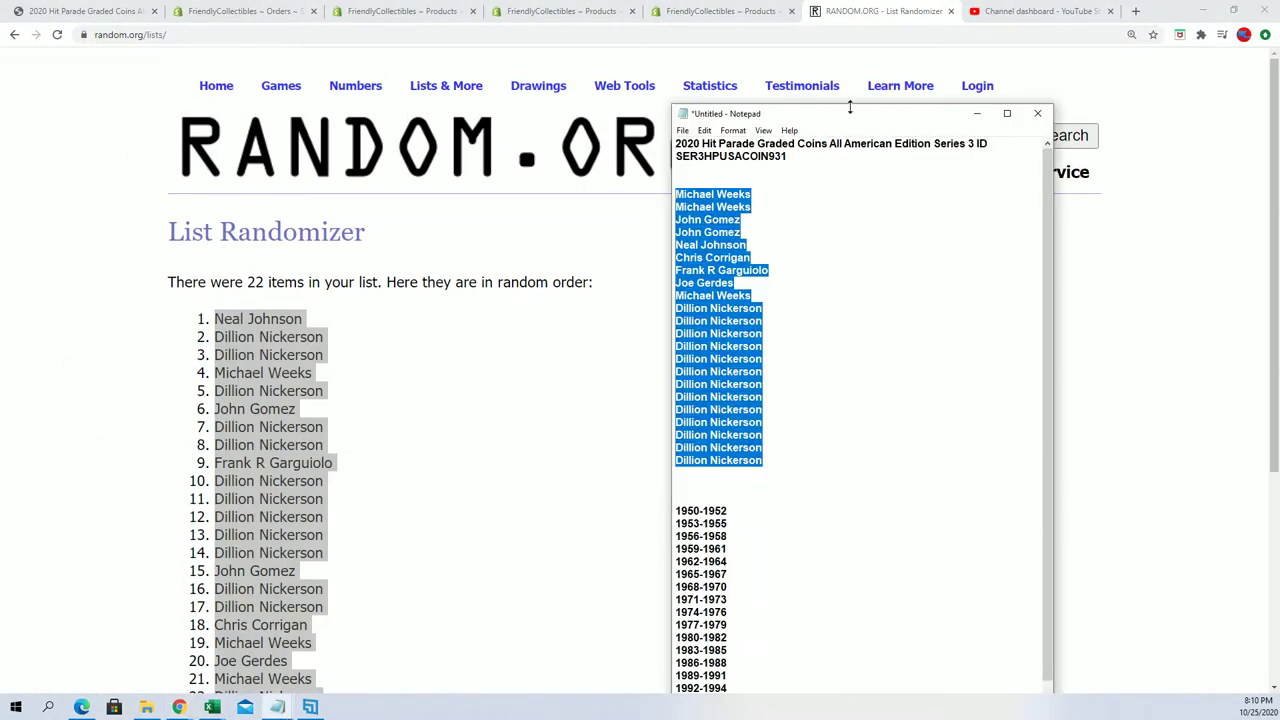
{"action": "double_click", "coordinate": [852, 106]}
{"action": "left_click_drag", "start_coordinate": [750, 675], "coordinate": [679, 408]}
{"action": "right_click", "coordinate": [698, 420]}
{"action": "left_click", "coordinate": [720, 457]}
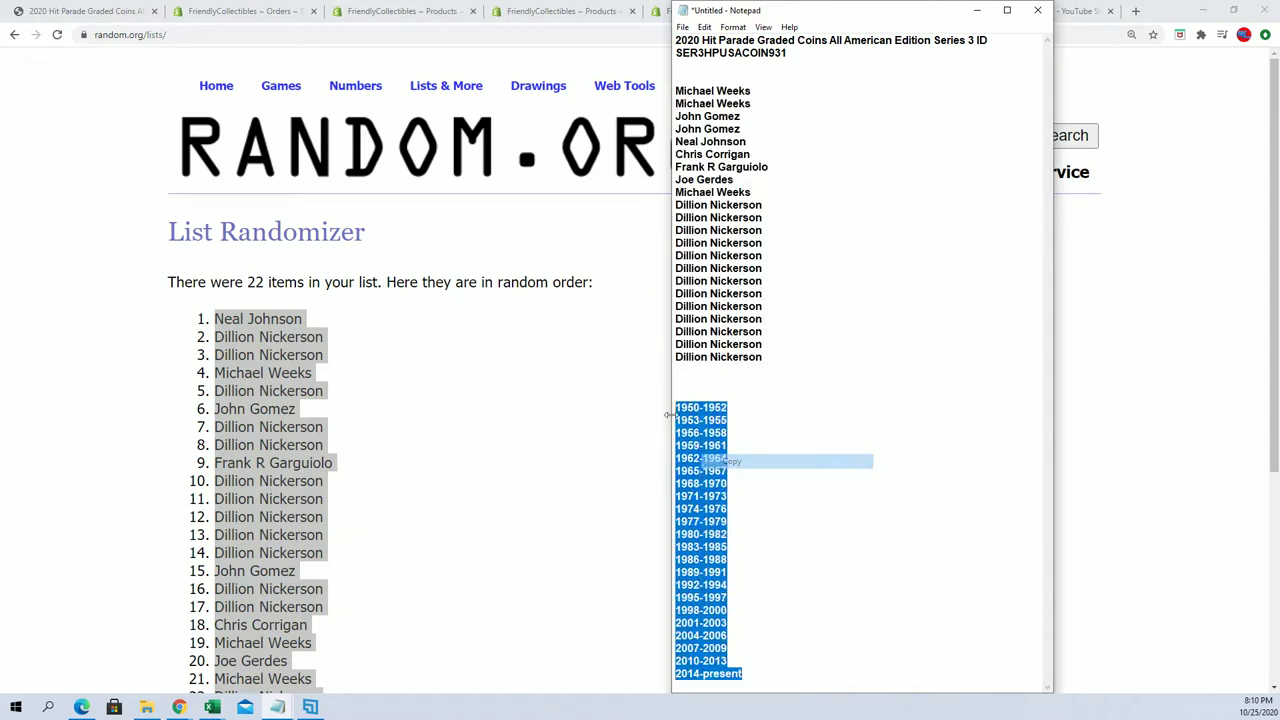
Step: Open a fresh List Randomizer form in the browser and paste the year ranges as its list items
{"action": "left_click", "coordinate": [335, 333]}
{"action": "left_click", "coordinate": [457, 109]}
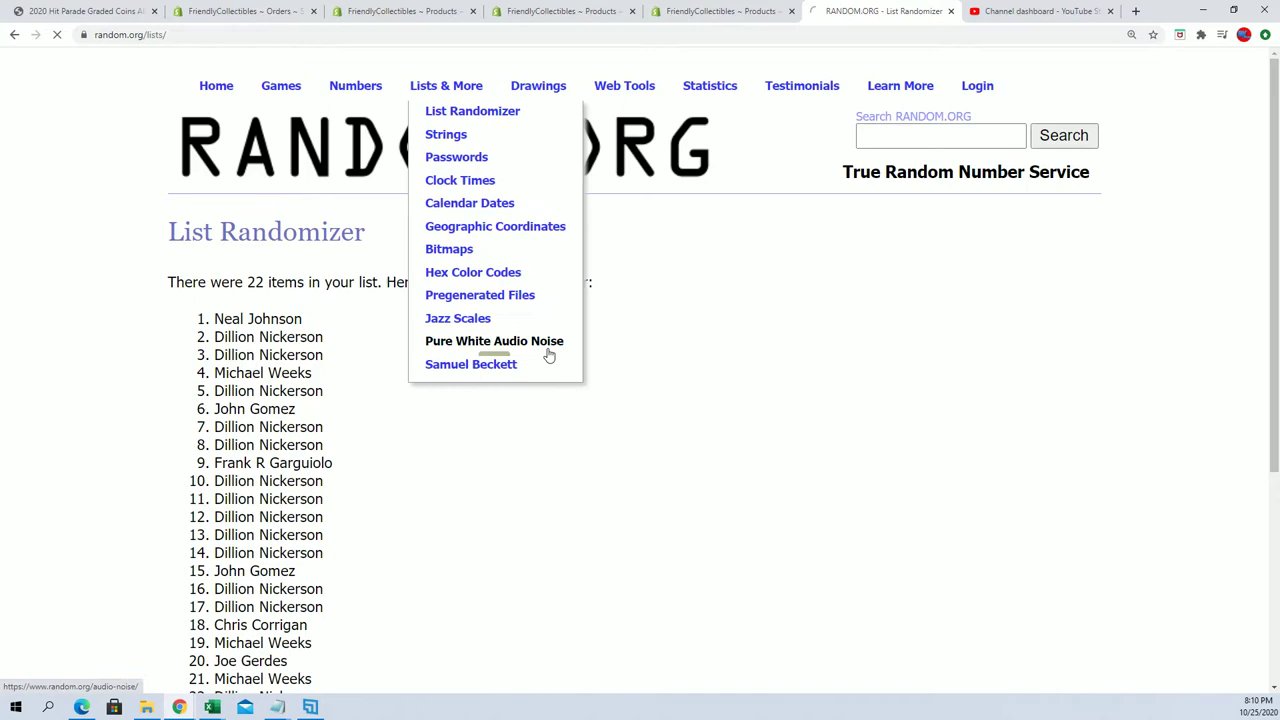
{"action": "left_click", "coordinate": [184, 482]}
{"action": "right_click", "coordinate": [203, 467]}
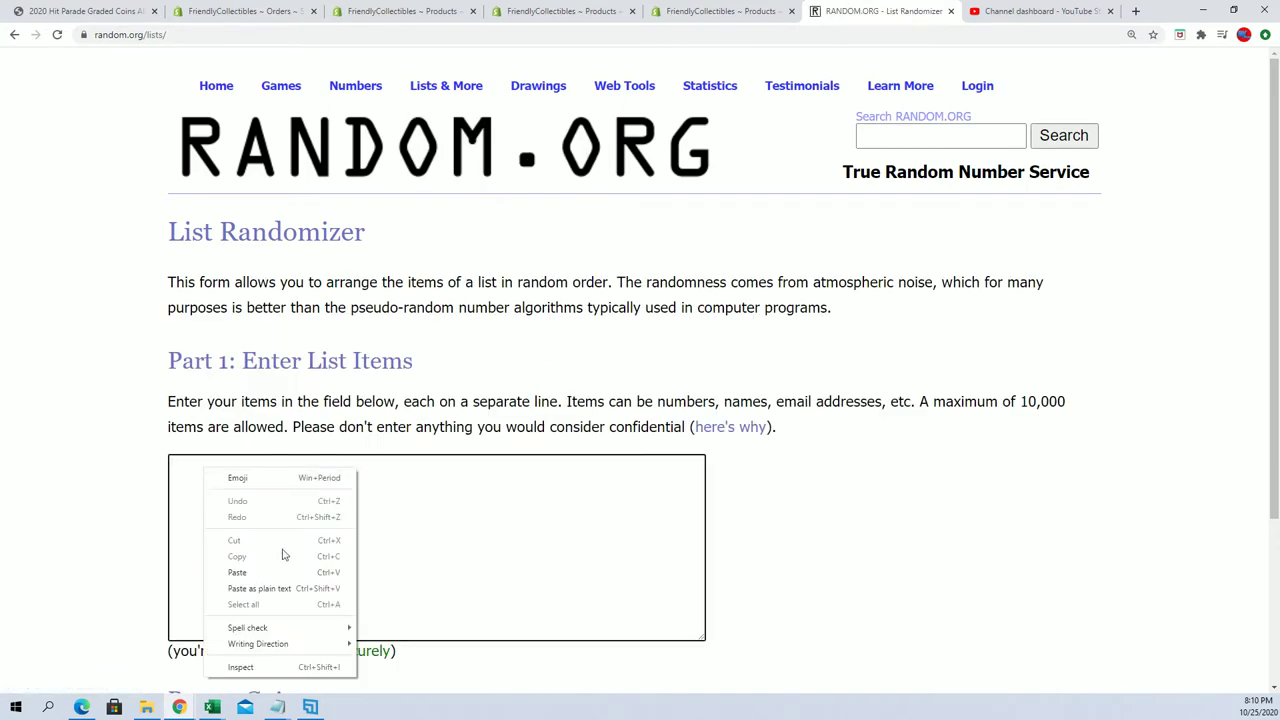
{"action": "left_click", "coordinate": [286, 571]}
Step: Randomize the list of year ranges seven times
{"action": "scroll", "coordinate": [863, 537], "scroll_direction": "down", "scroll_amount": 3}
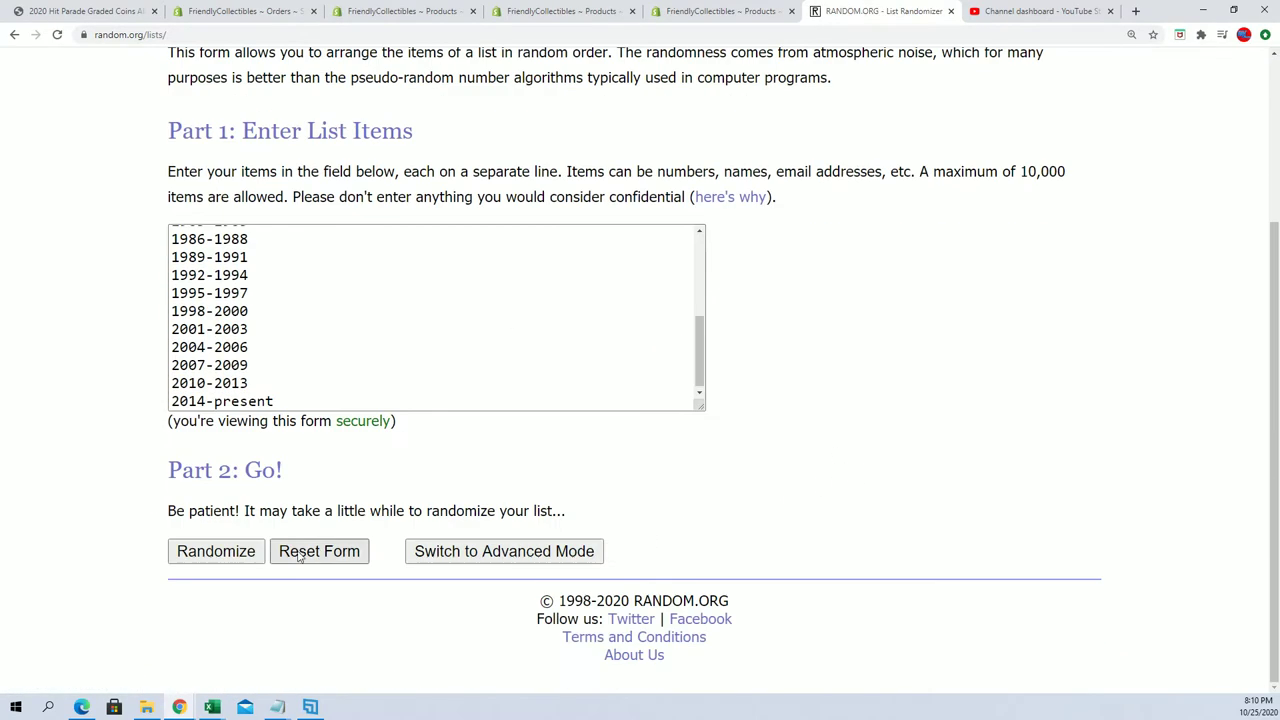
{"action": "left_click", "coordinate": [216, 547]}
{"action": "scroll", "coordinate": [212, 530], "scroll_direction": "down", "scroll_amount": 3}
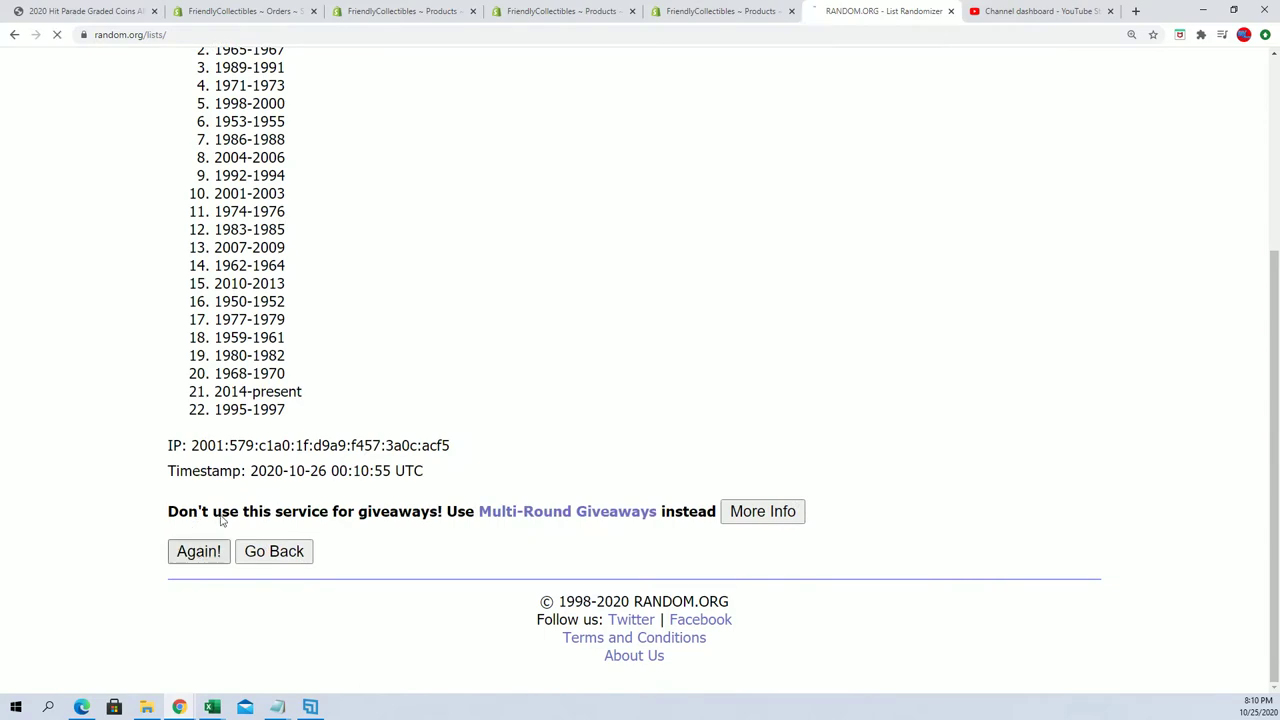
{"action": "left_click", "coordinate": [197, 549]}
{"action": "scroll", "coordinate": [250, 490], "scroll_direction": "down", "scroll_amount": 3}
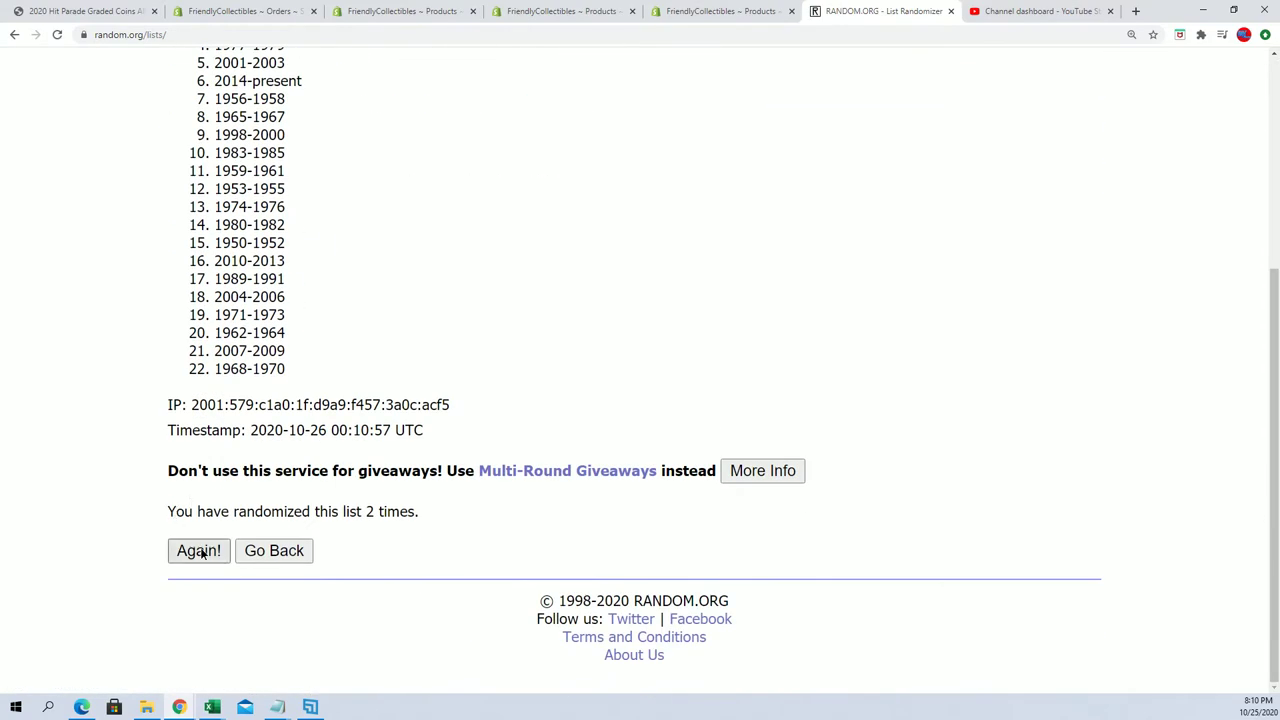
{"action": "left_click", "coordinate": [197, 550]}
{"action": "scroll", "coordinate": [339, 499], "scroll_direction": "down", "scroll_amount": 3}
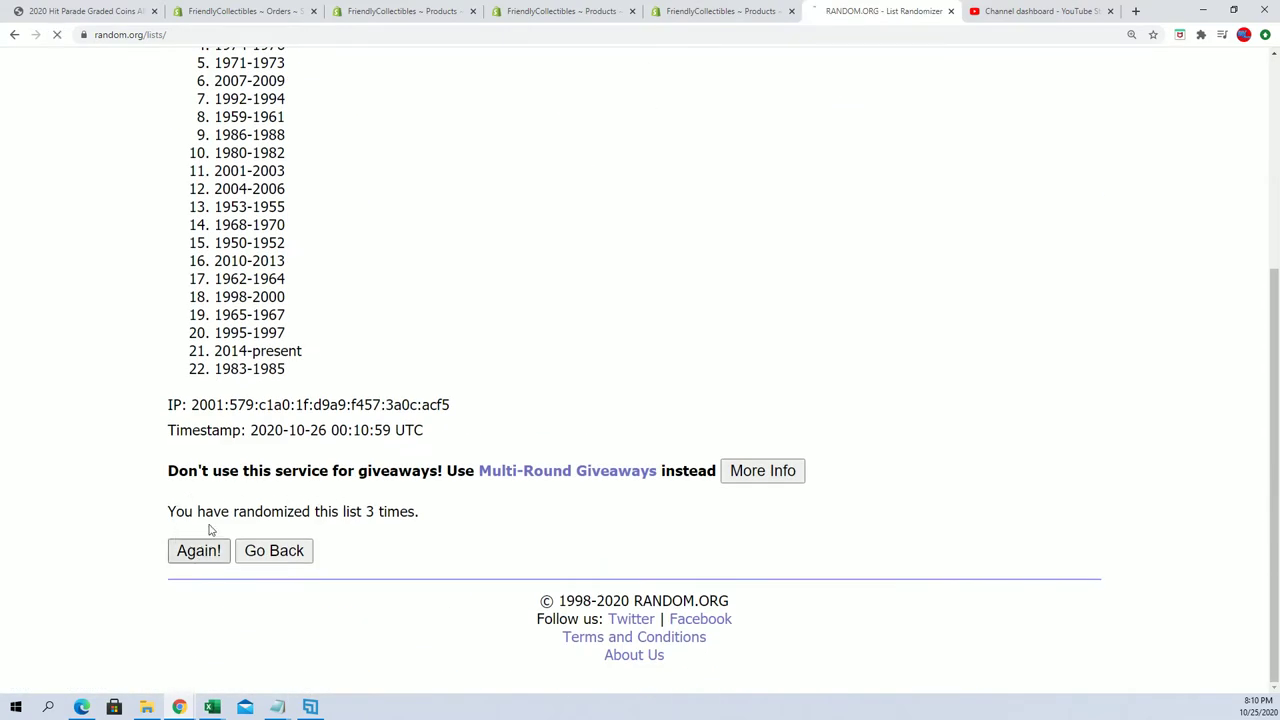
{"action": "left_click", "coordinate": [200, 549]}
{"action": "scroll", "coordinate": [426, 498], "scroll_direction": "down", "scroll_amount": 3}
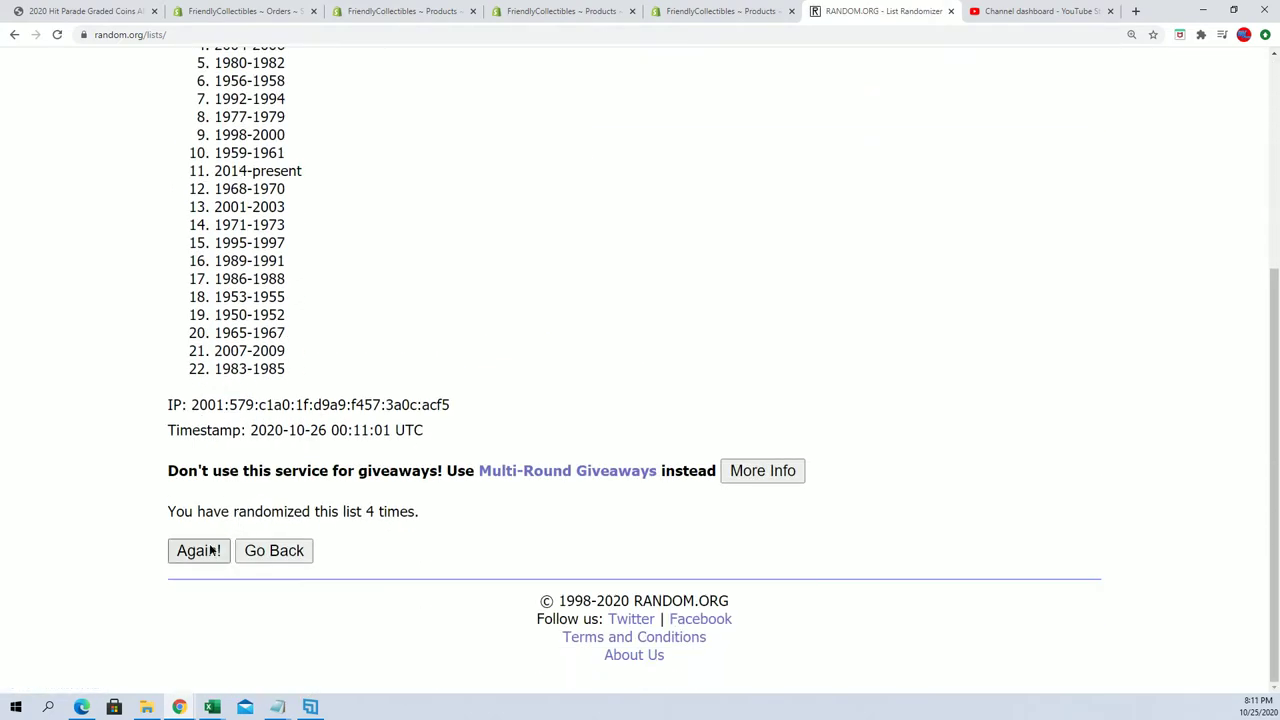
{"action": "left_click", "coordinate": [203, 549]}
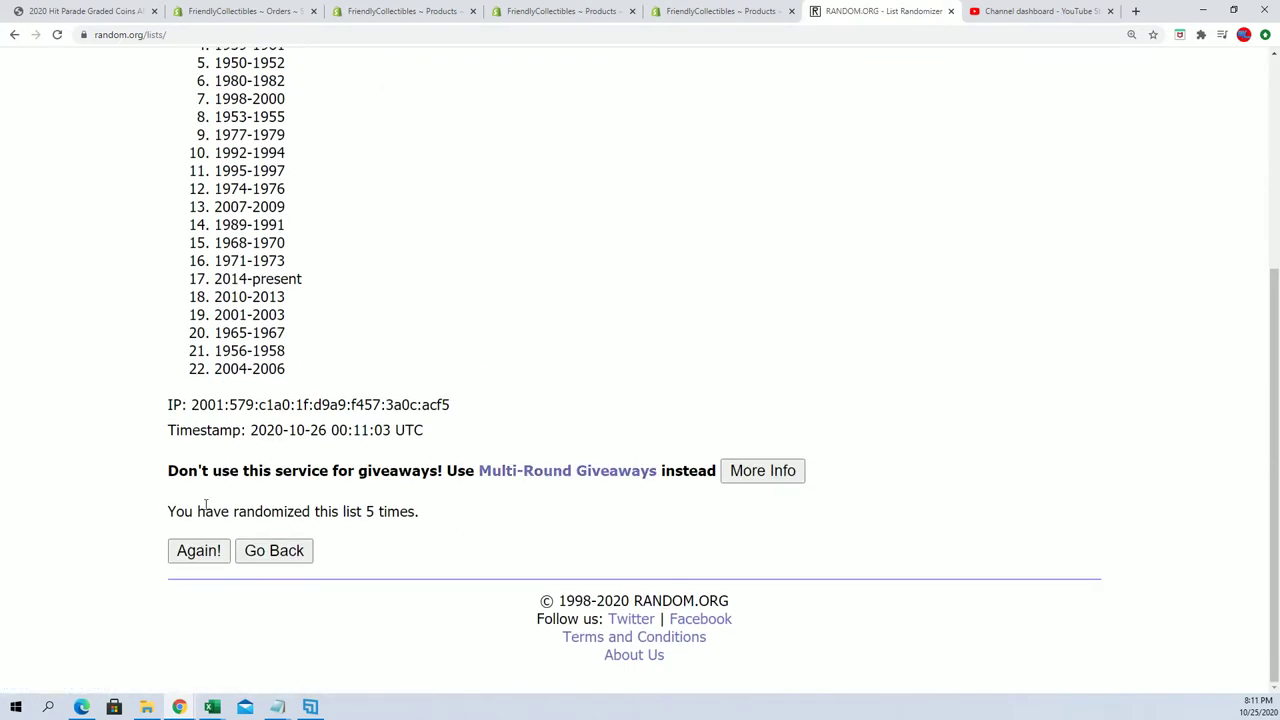
{"action": "left_click", "coordinate": [206, 543]}
{"action": "scroll", "coordinate": [381, 493], "scroll_direction": "down", "scroll_amount": 3}
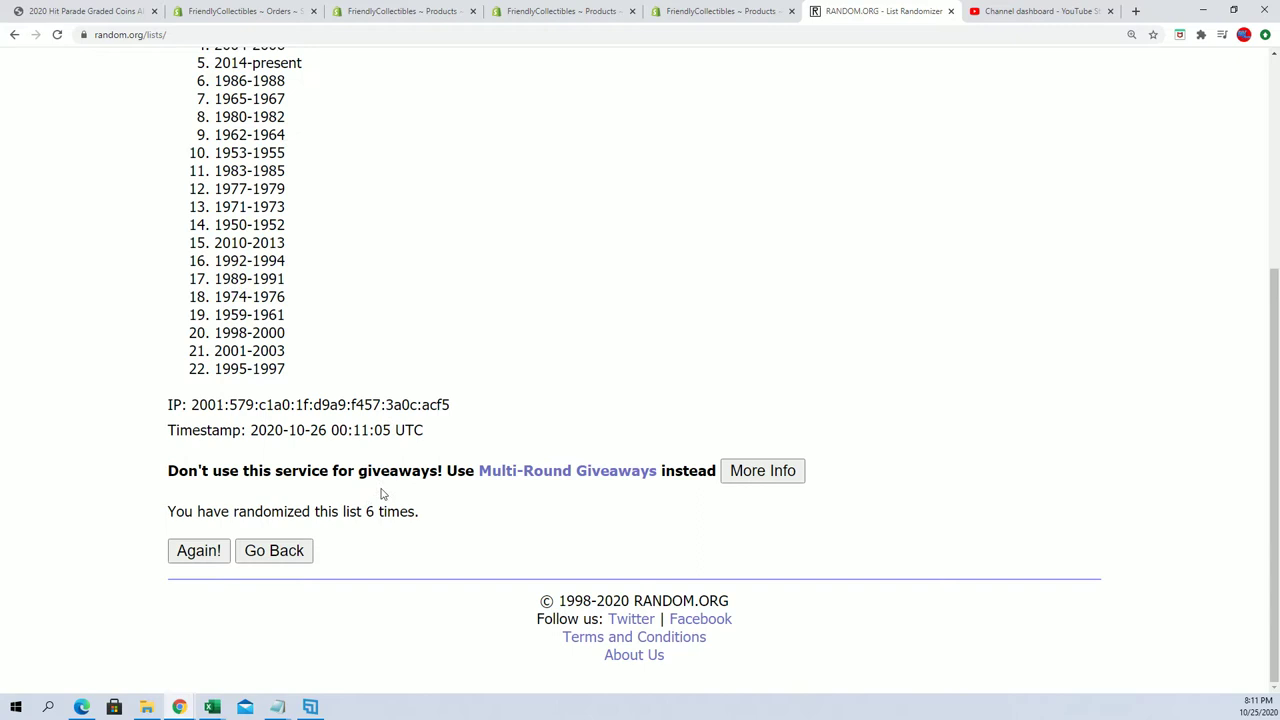
{"action": "left_click", "coordinate": [205, 549]}
Step: Copy all the year ranges in the final randomized order
{"action": "scroll", "coordinate": [280, 300], "scroll_direction": "down", "scroll_amount": 2}
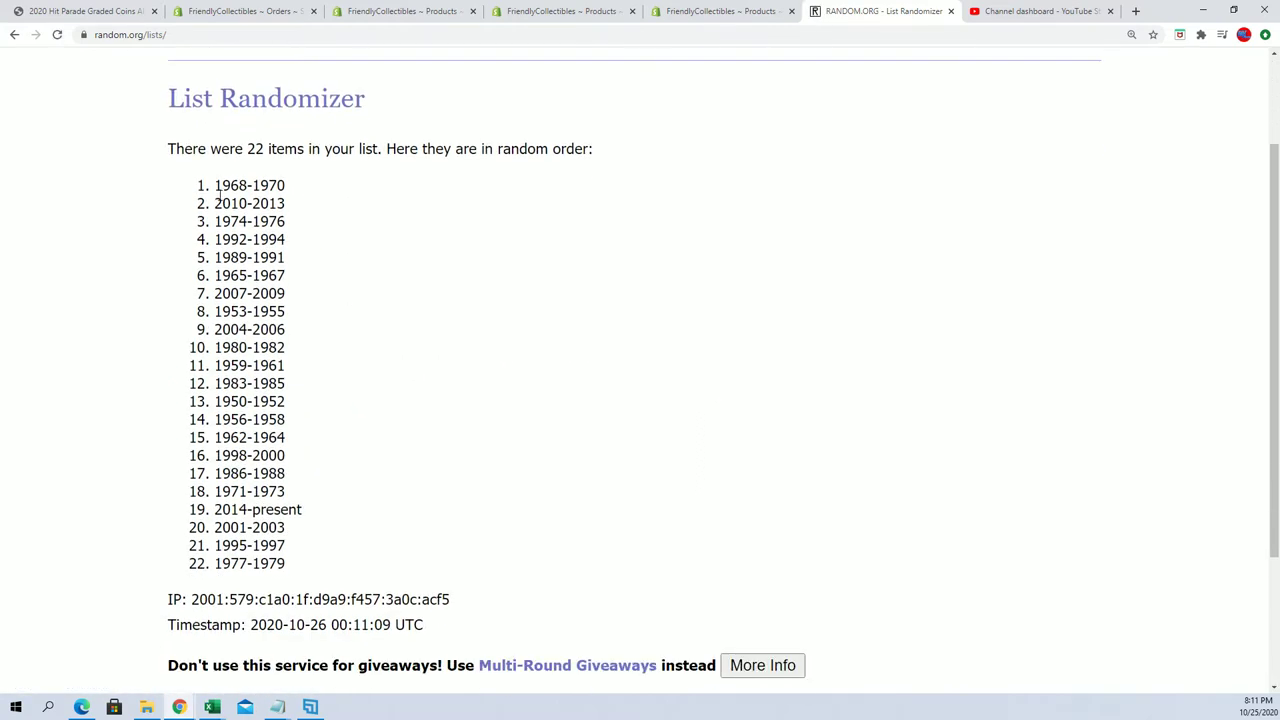
{"action": "left_click_drag", "start_coordinate": [214, 184], "coordinate": [303, 566]}
{"action": "right_click", "coordinate": [276, 528]}
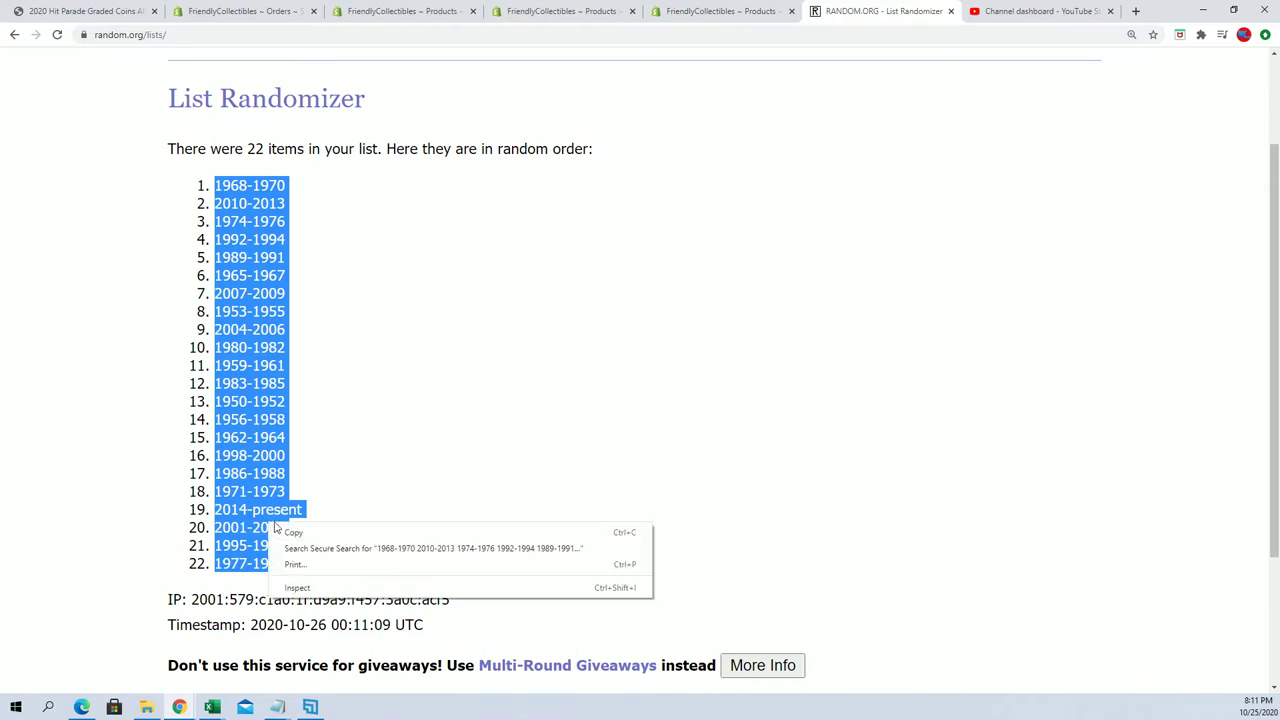
{"action": "left_click", "coordinate": [293, 532]}
{"action": "scroll", "coordinate": [443, 600], "scroll_direction": "down", "scroll_amount": 2}
{"action": "scroll", "coordinate": [457, 569], "scroll_direction": "up", "scroll_amount": 1}
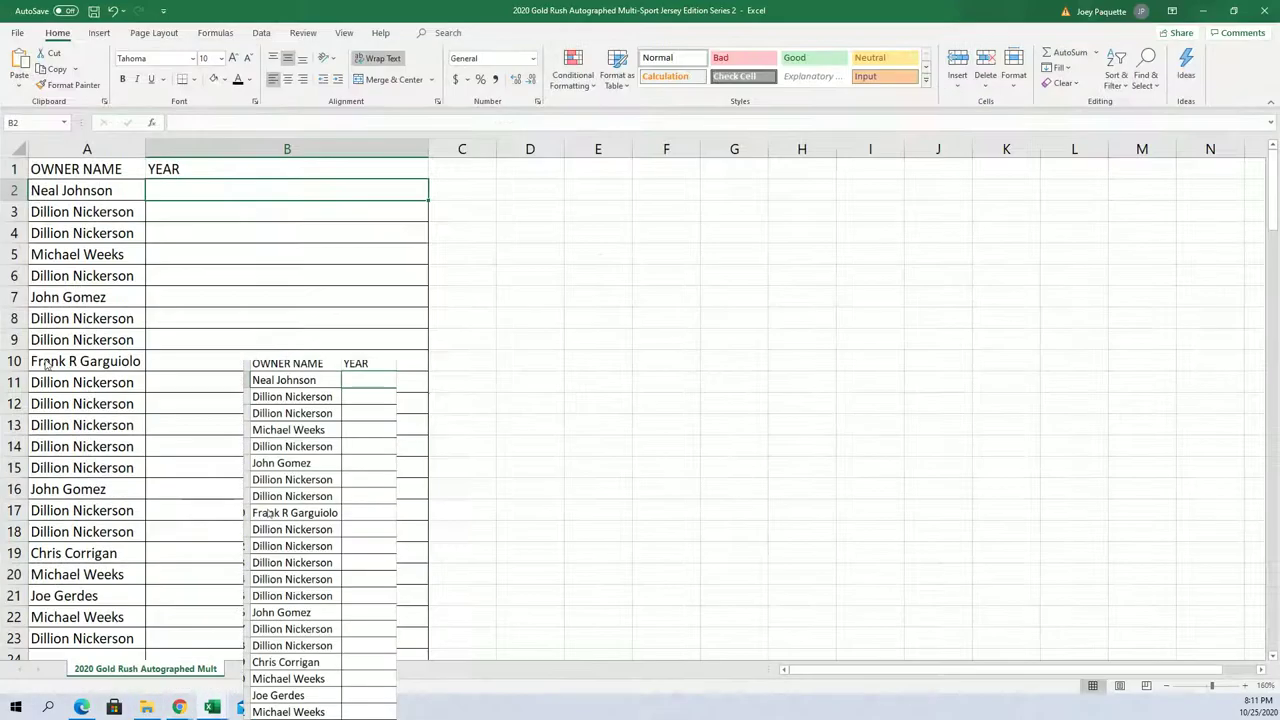
Step: Paste the randomized year ranges as plain text into the Excel sheet's YEAR column from B2
{"action": "right_click", "coordinate": [161, 191]}
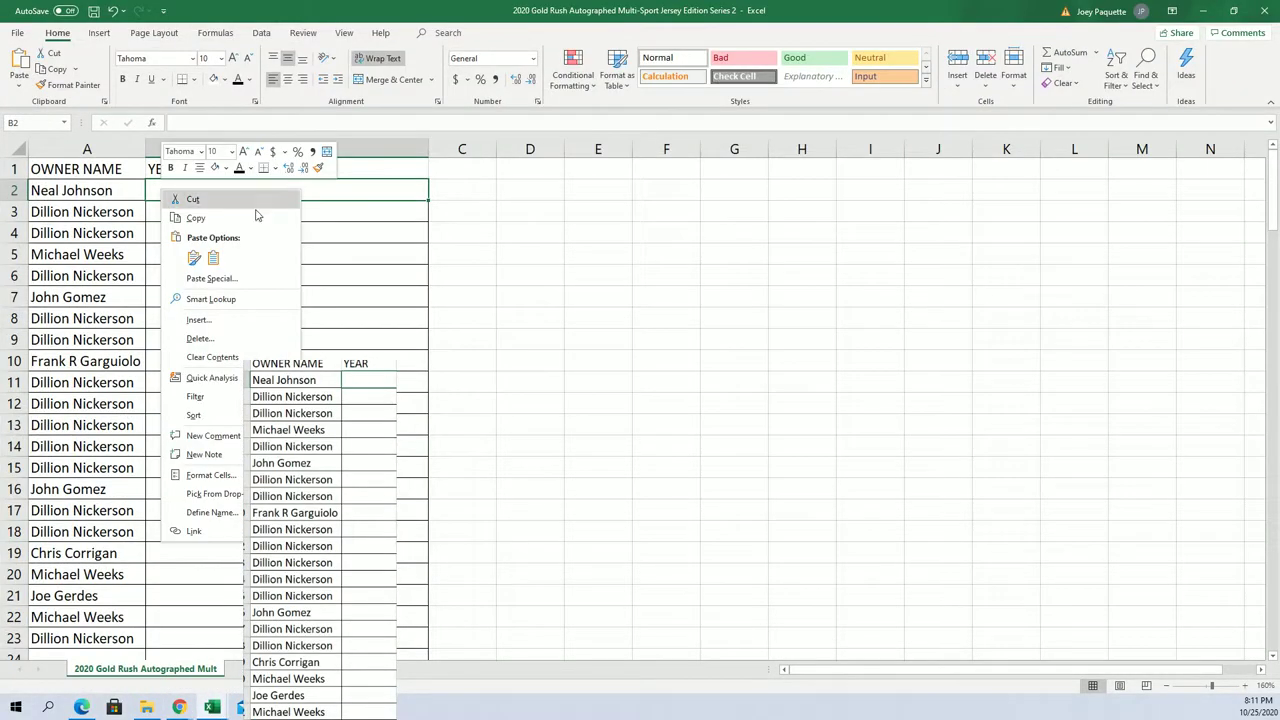
{"action": "left_click", "coordinate": [211, 278]}
{"action": "left_click", "coordinate": [97, 200]}
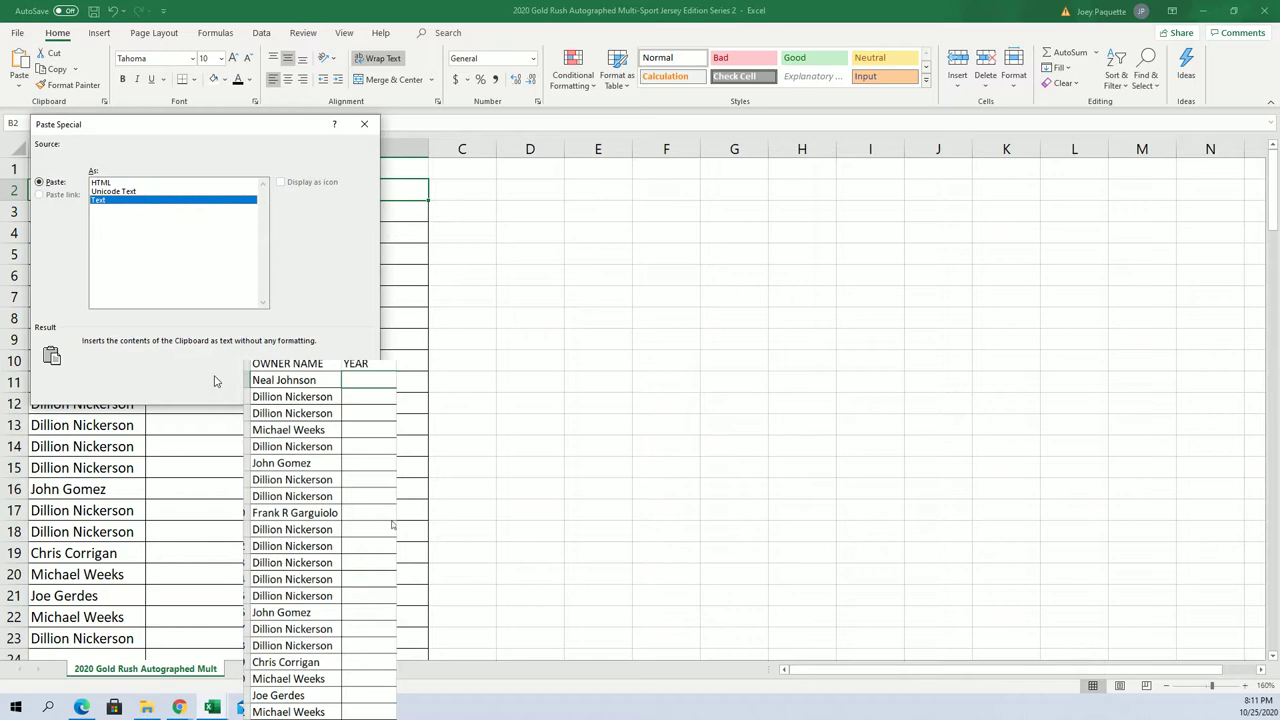
{"action": "key", "text": "Return"}
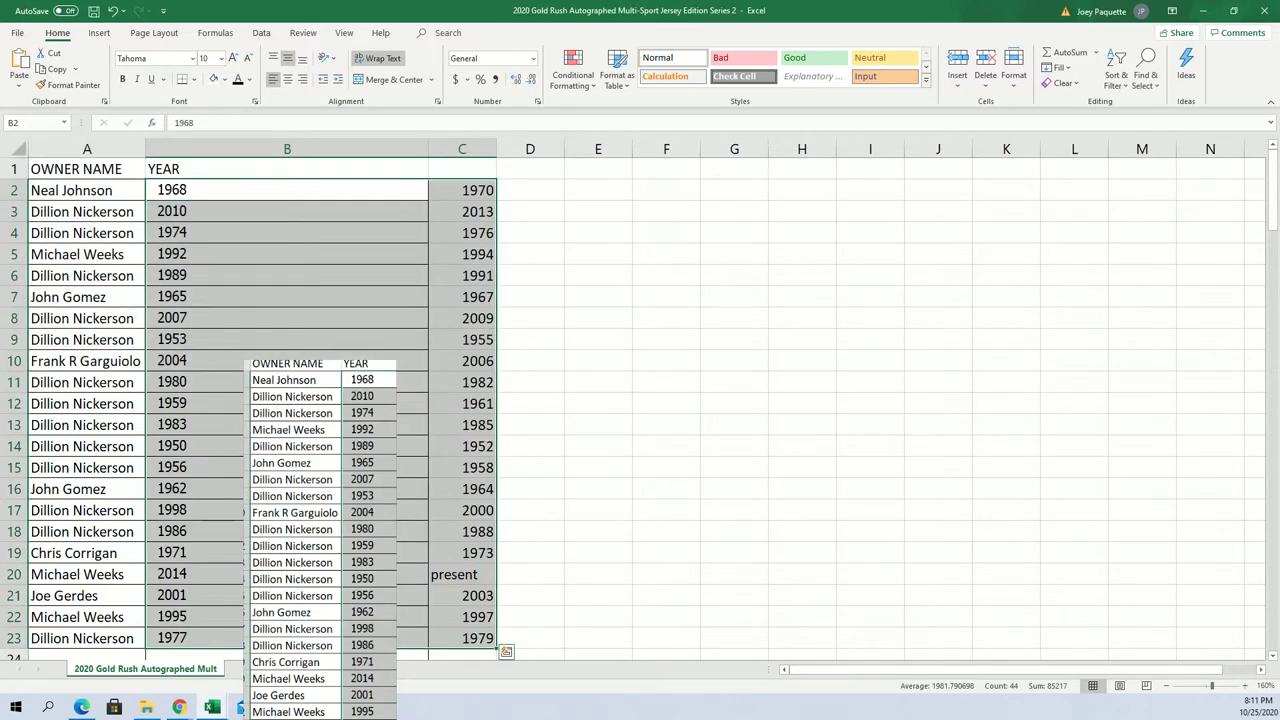
Step: Undo the narrowing of the YEAR column and the plain-text paste of the year ranges
{"action": "left_click", "coordinate": [410, 149]}
{"action": "left_click_drag", "start_coordinate": [427, 148], "coordinate": [208, 168]}
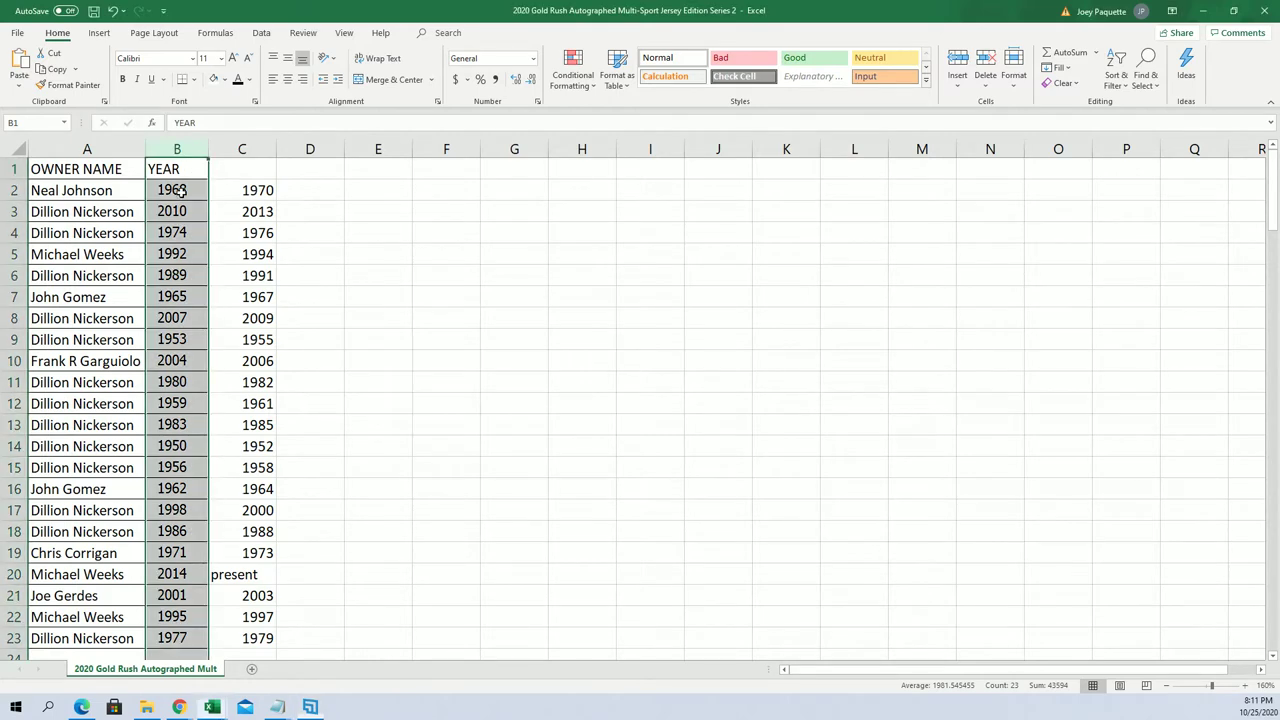
{"action": "left_click", "coordinate": [111, 12]}
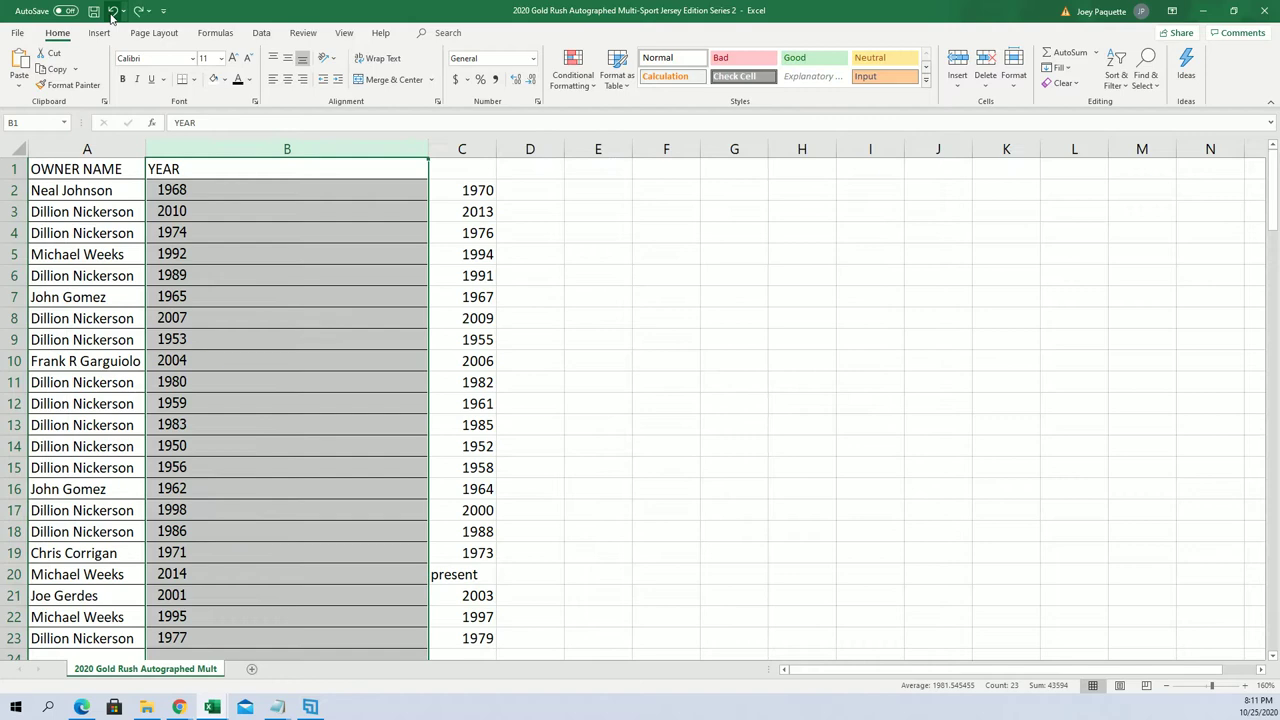
{"action": "left_click", "coordinate": [111, 12]}
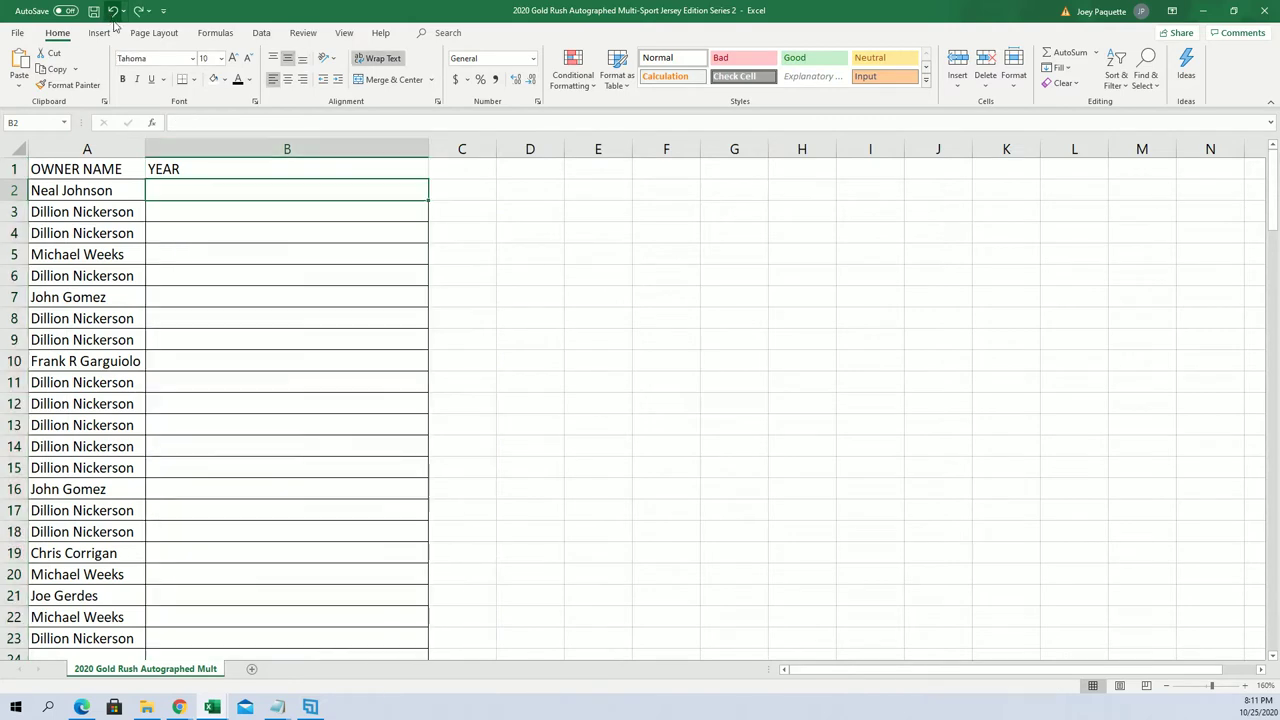
{"action": "right_click", "coordinate": [162, 191]}
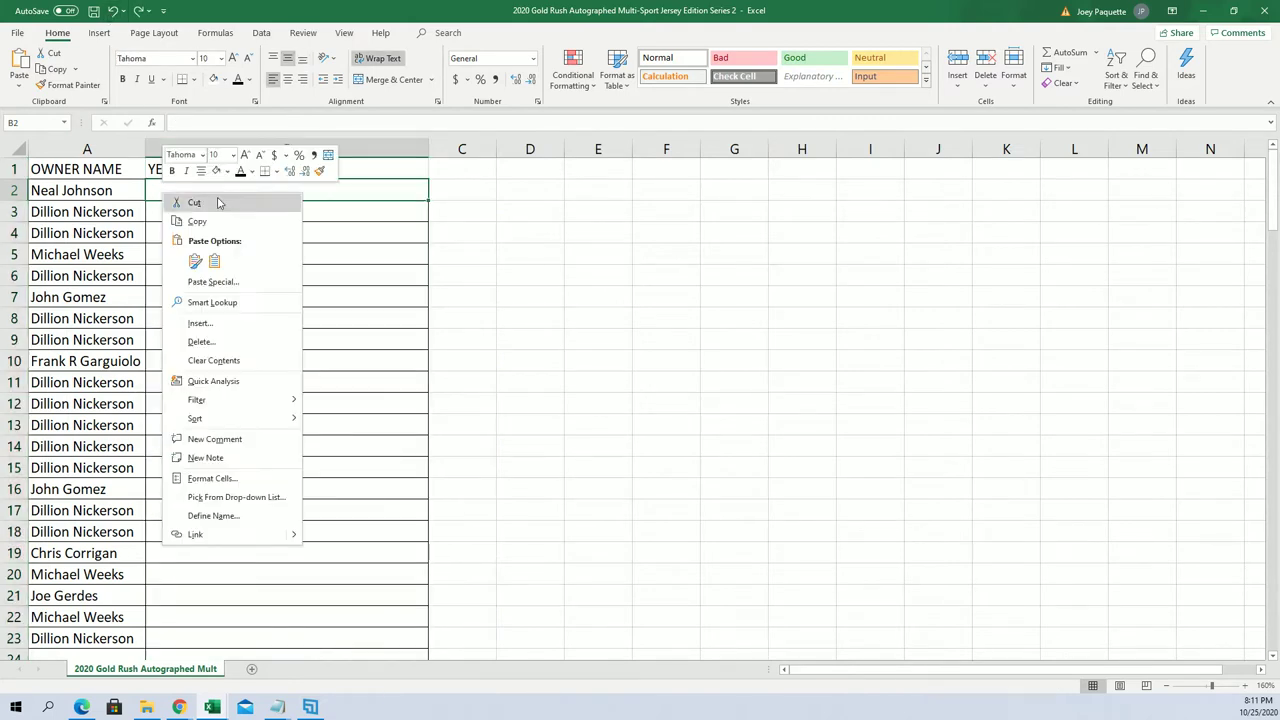
{"action": "left_click", "coordinate": [211, 283]}
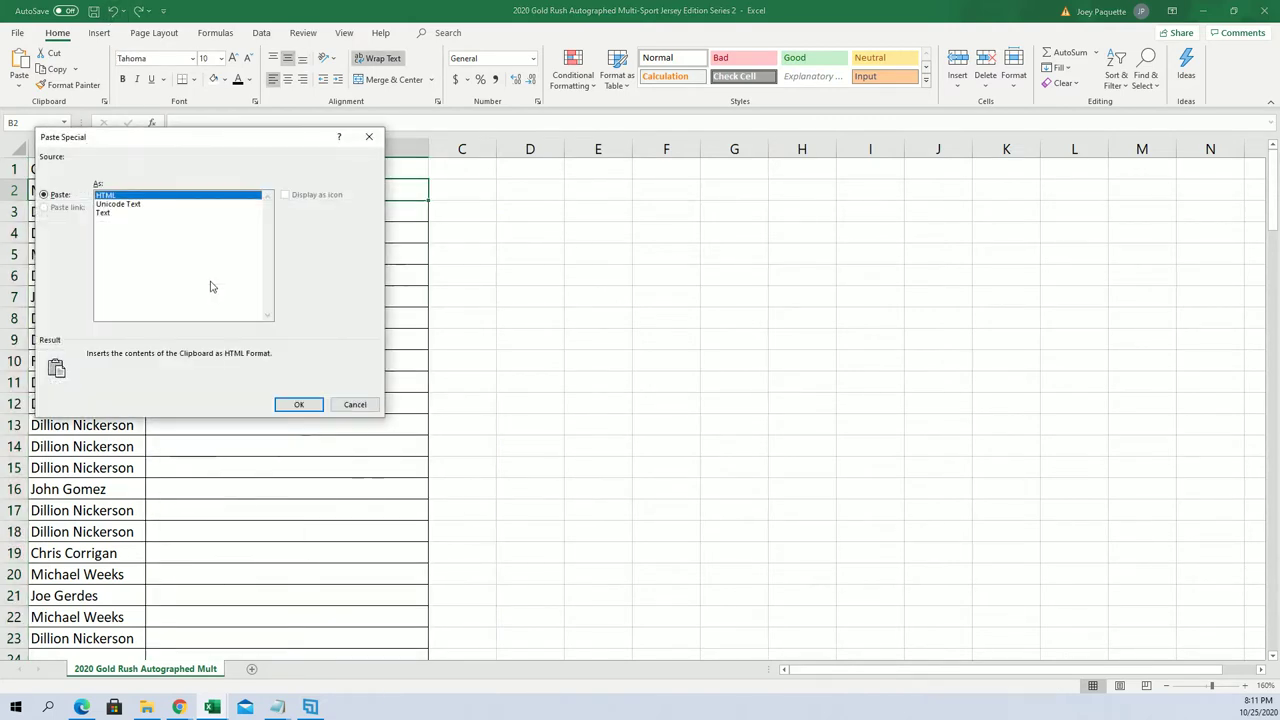
{"action": "left_click", "coordinate": [368, 138]}
Step: Paste the copied year ranges into the YEAR column from B2 with their source formatting
{"action": "right_click", "coordinate": [182, 187]}
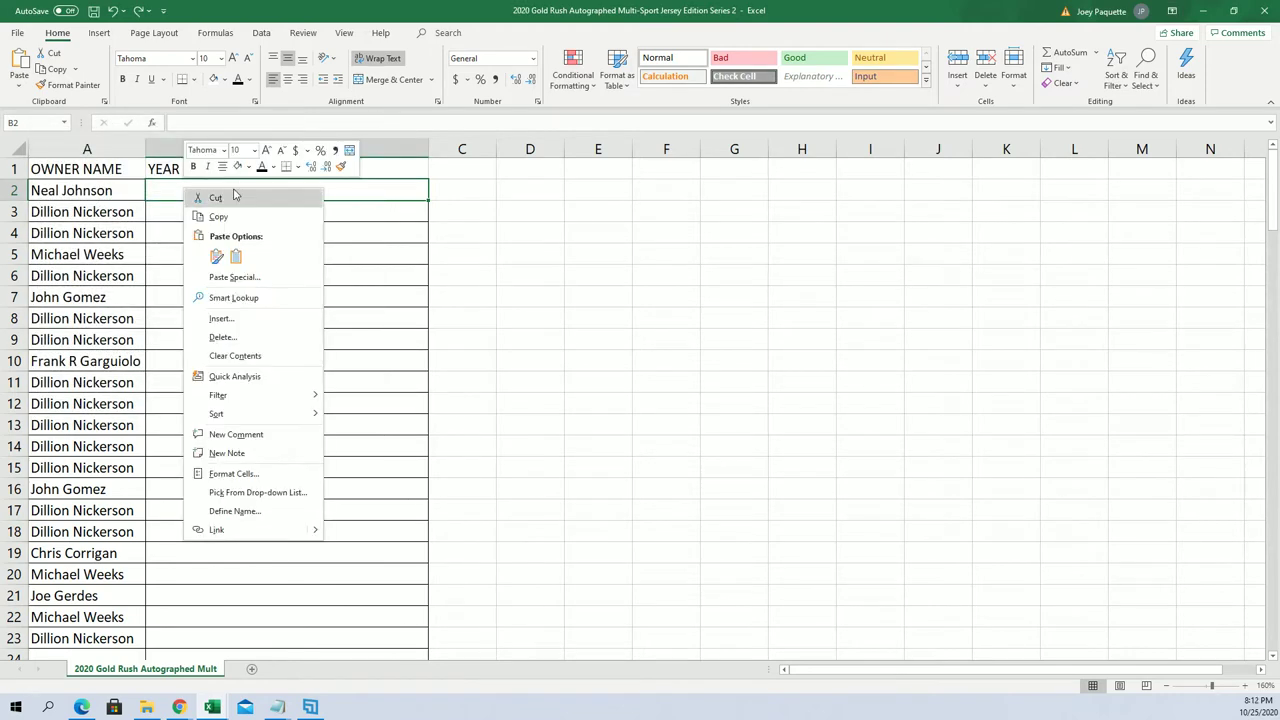
{"action": "left_click", "coordinate": [216, 257]}
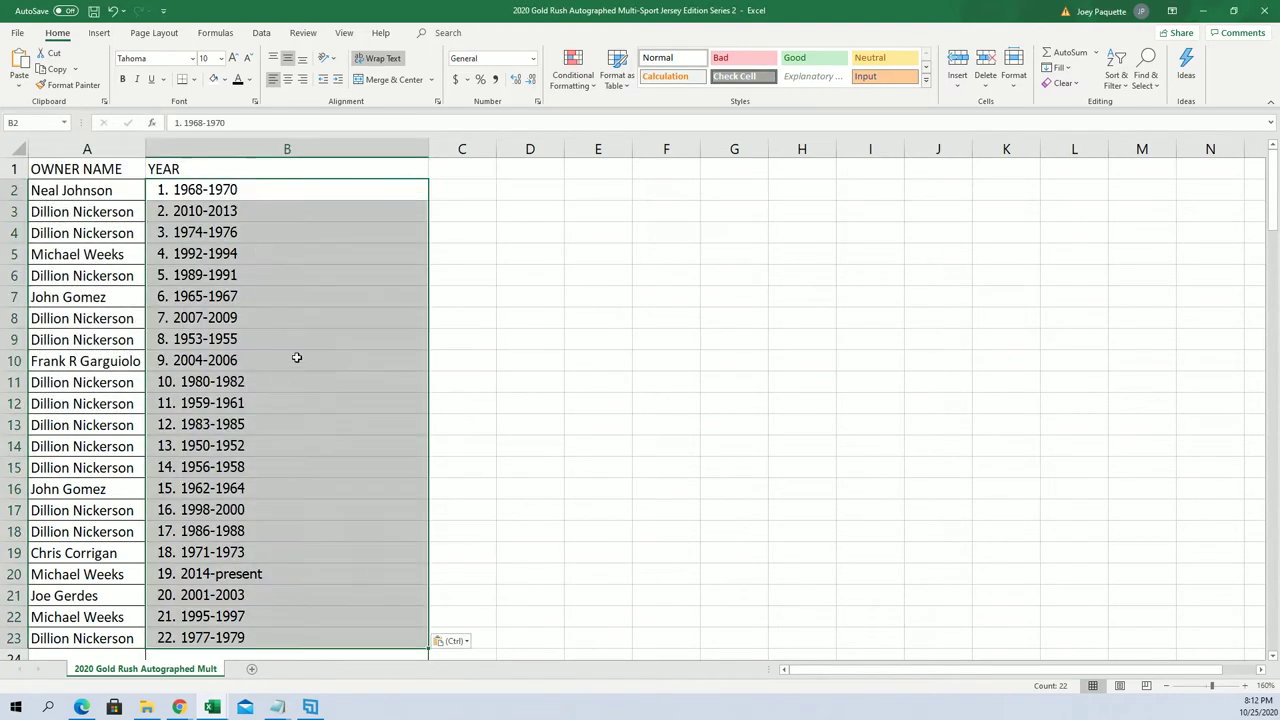
Step: Compare the first and last pasted year ranges with the randomized list on the web page, with the workbook window beside it
{"action": "left_click", "coordinate": [205, 643]}
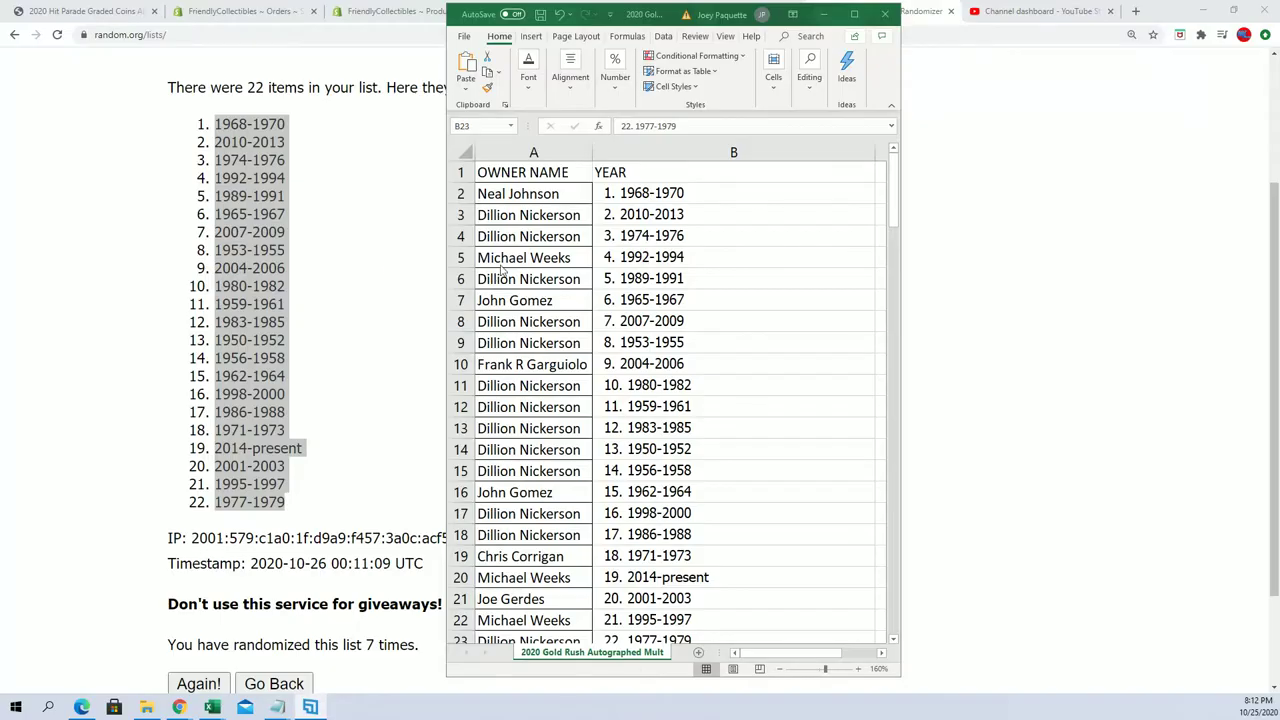
{"action": "left_click", "coordinate": [630, 195]}
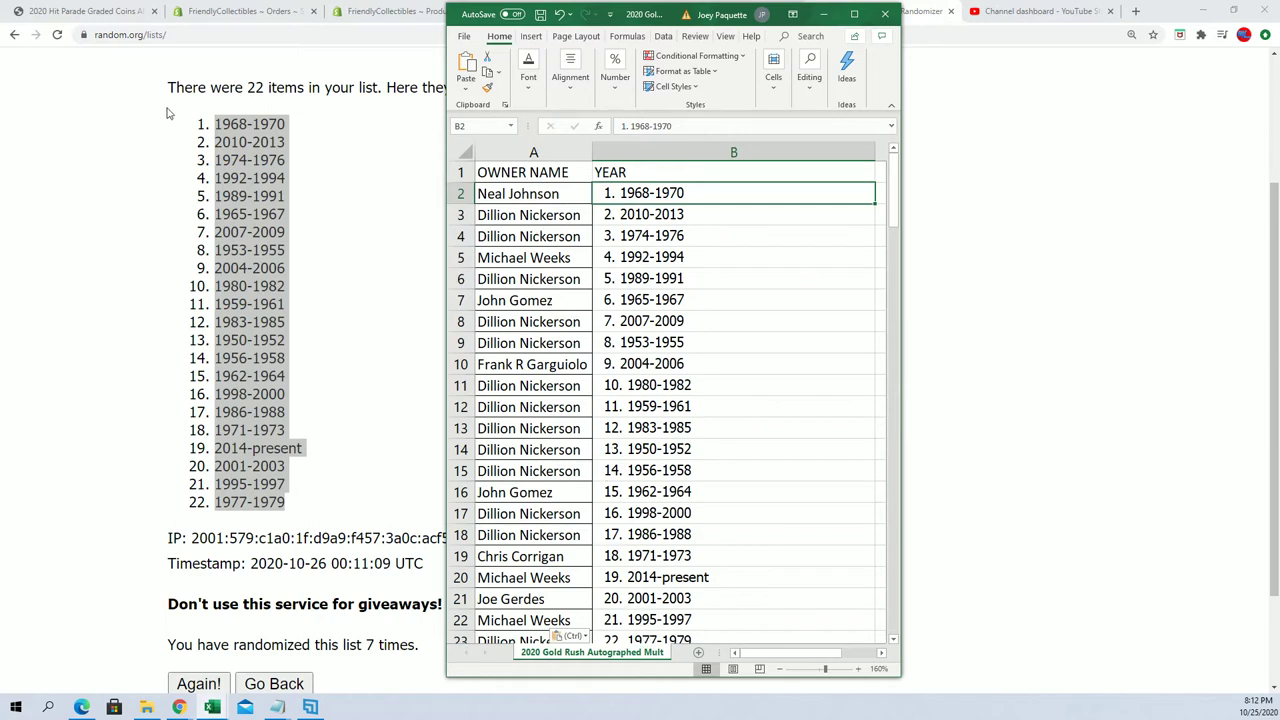
{"action": "left_click", "coordinate": [853, 14]}
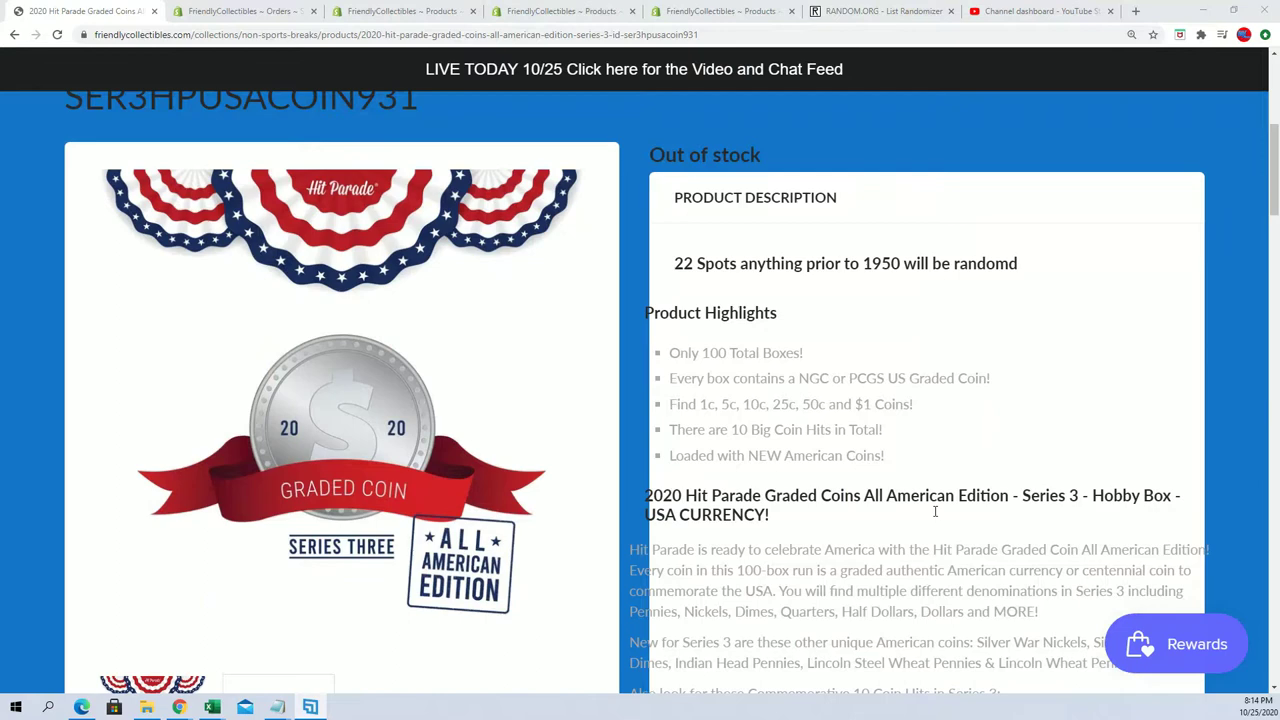
Step: Examine the commemorative coin hits and the date checklist in the product description of the graded coins Series 3 page
{"action": "scroll", "coordinate": [935, 511], "scroll_direction": "down", "scroll_amount": 5}
{"action": "left_click_drag", "start_coordinate": [630, 100], "coordinate": [749, 487]}
{"action": "left_click", "coordinate": [749, 487]}
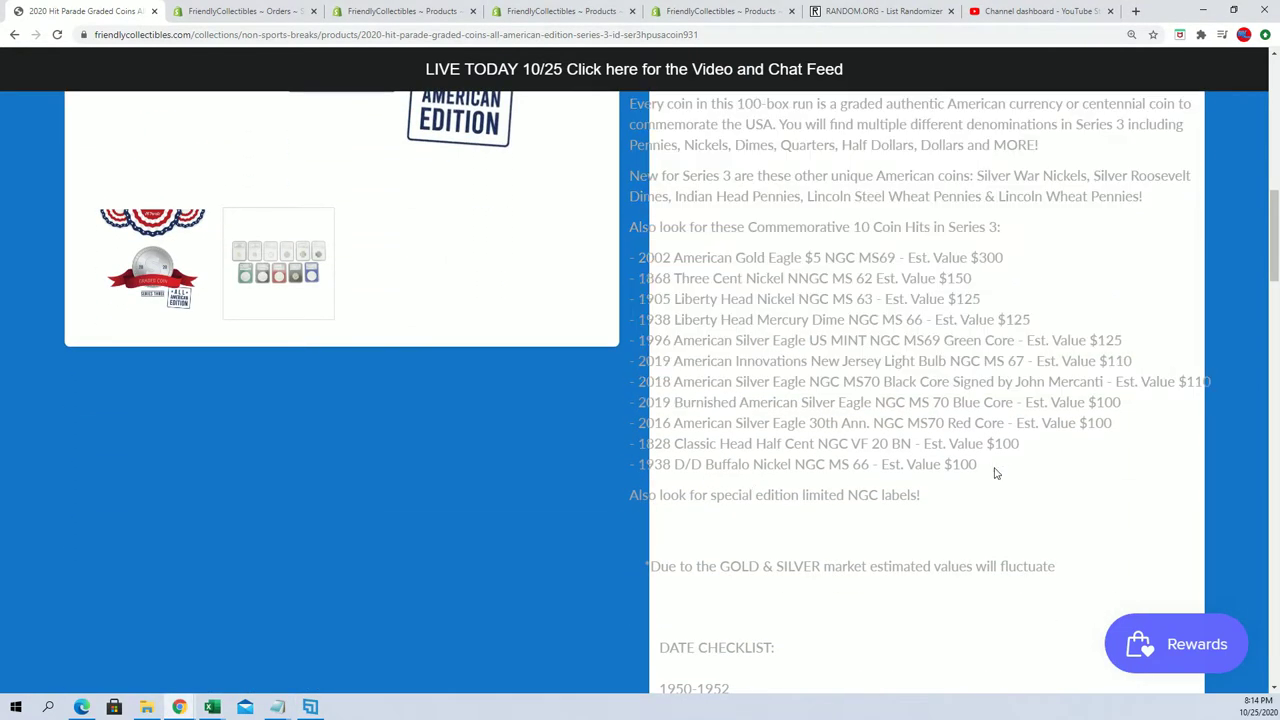
{"action": "left_click_drag", "start_coordinate": [995, 473], "coordinate": [638, 257]}
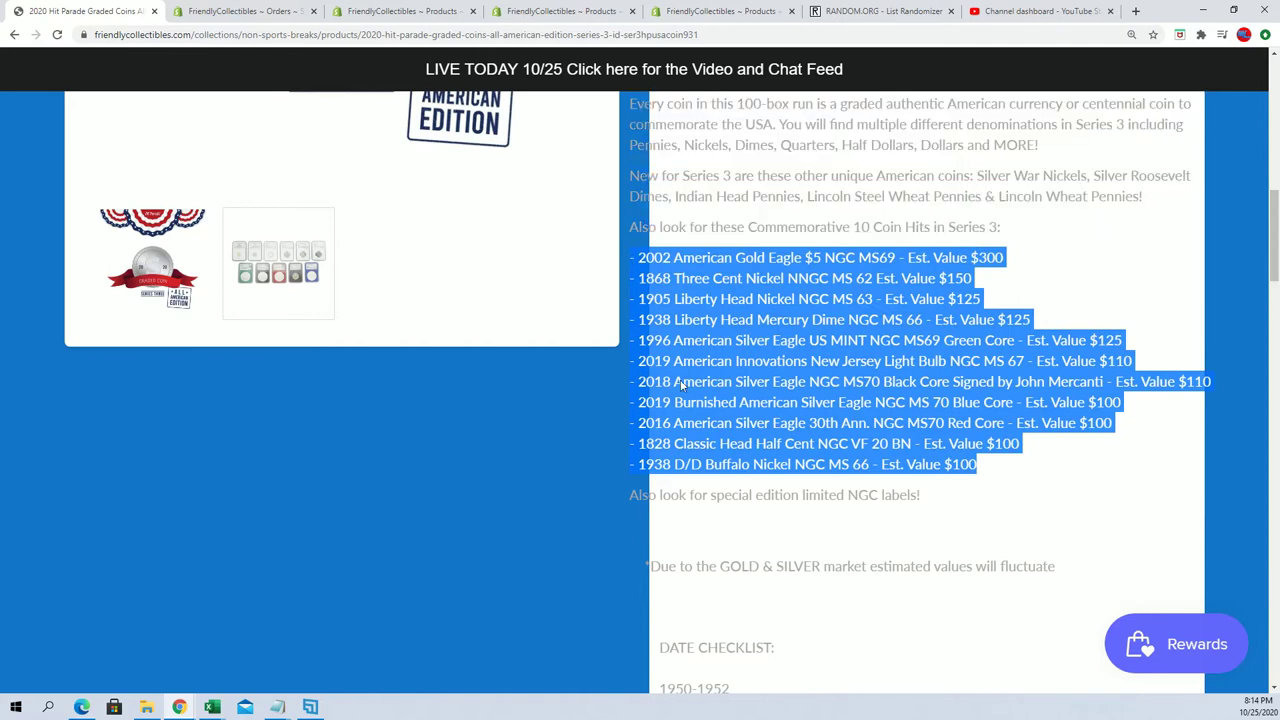
{"action": "scroll", "coordinate": [709, 535], "scroll_direction": "up", "scroll_amount": 1}
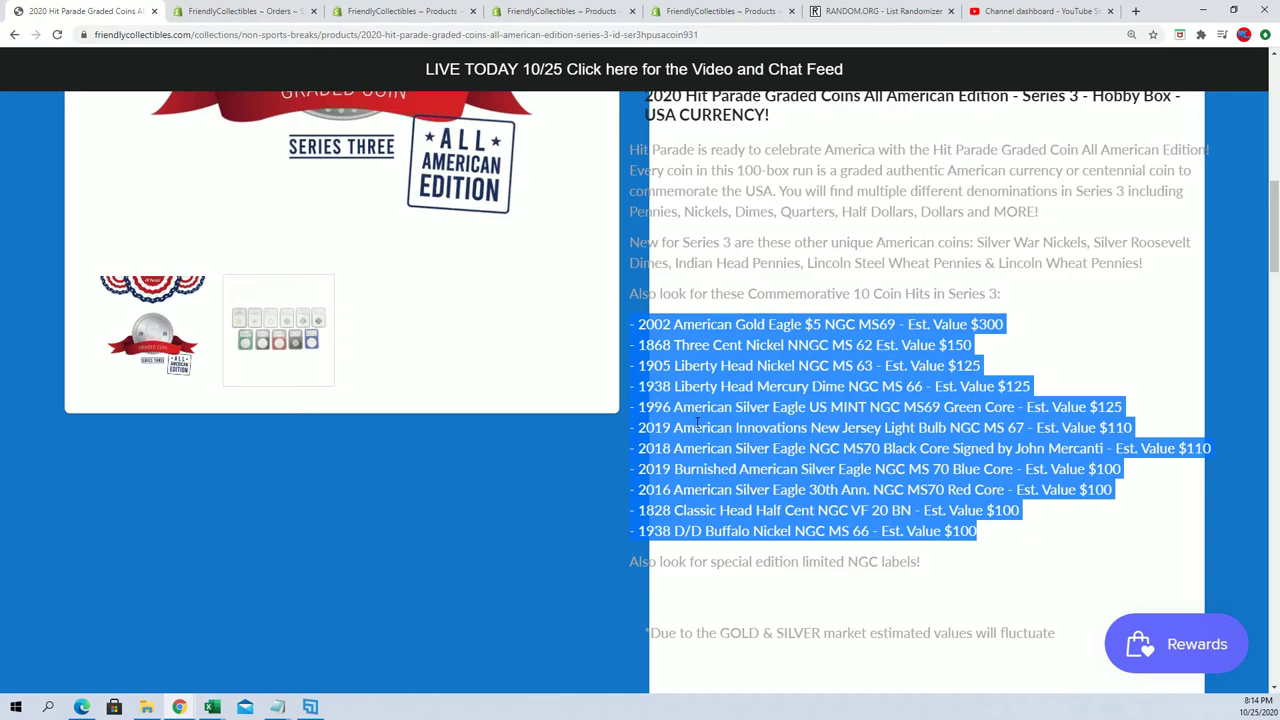
{"action": "scroll", "coordinate": [663, 509], "scroll_direction": "down", "scroll_amount": 4}
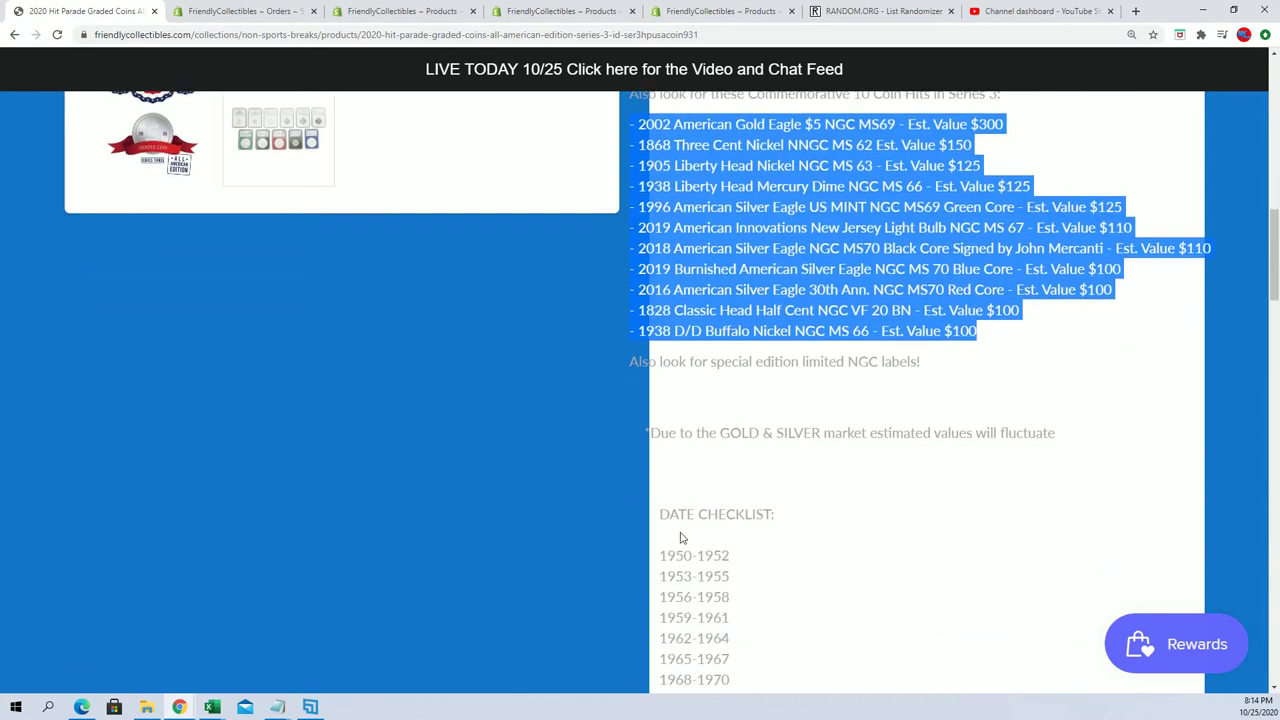
{"action": "scroll", "coordinate": [613, 472], "scroll_direction": "down", "scroll_amount": 4}
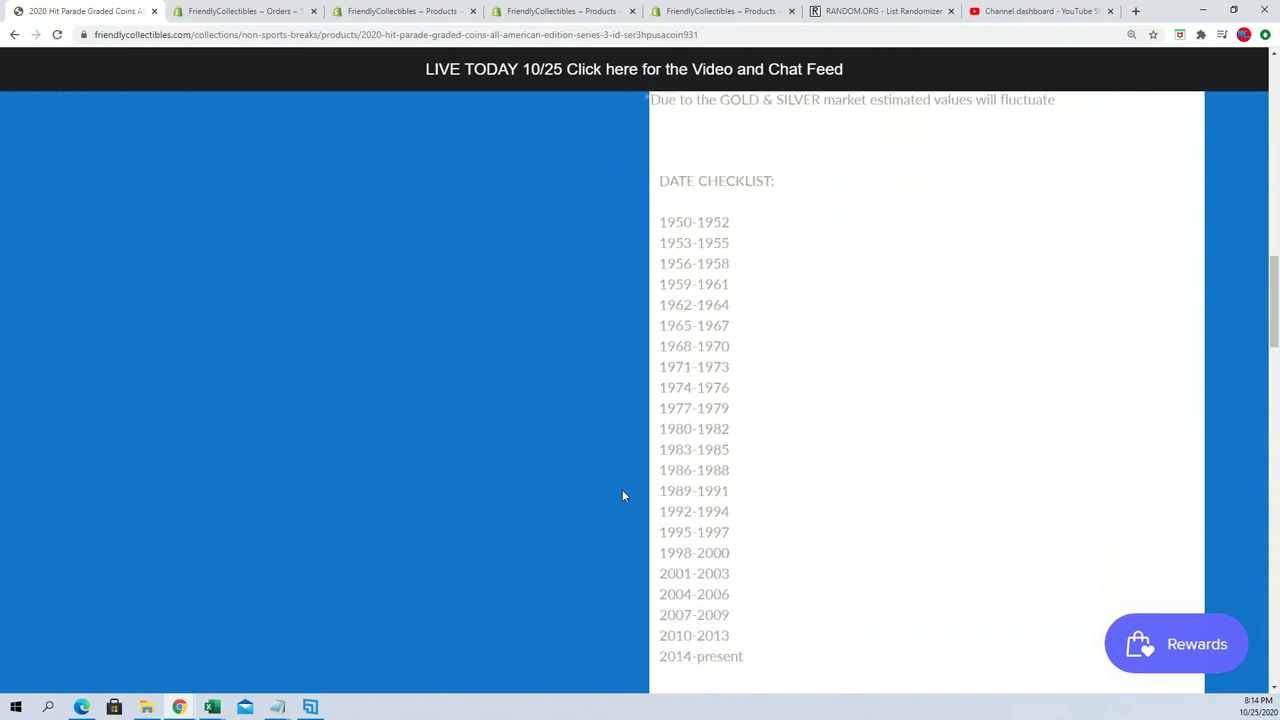
{"action": "scroll", "coordinate": [622, 490], "scroll_direction": "up", "scroll_amount": 2}
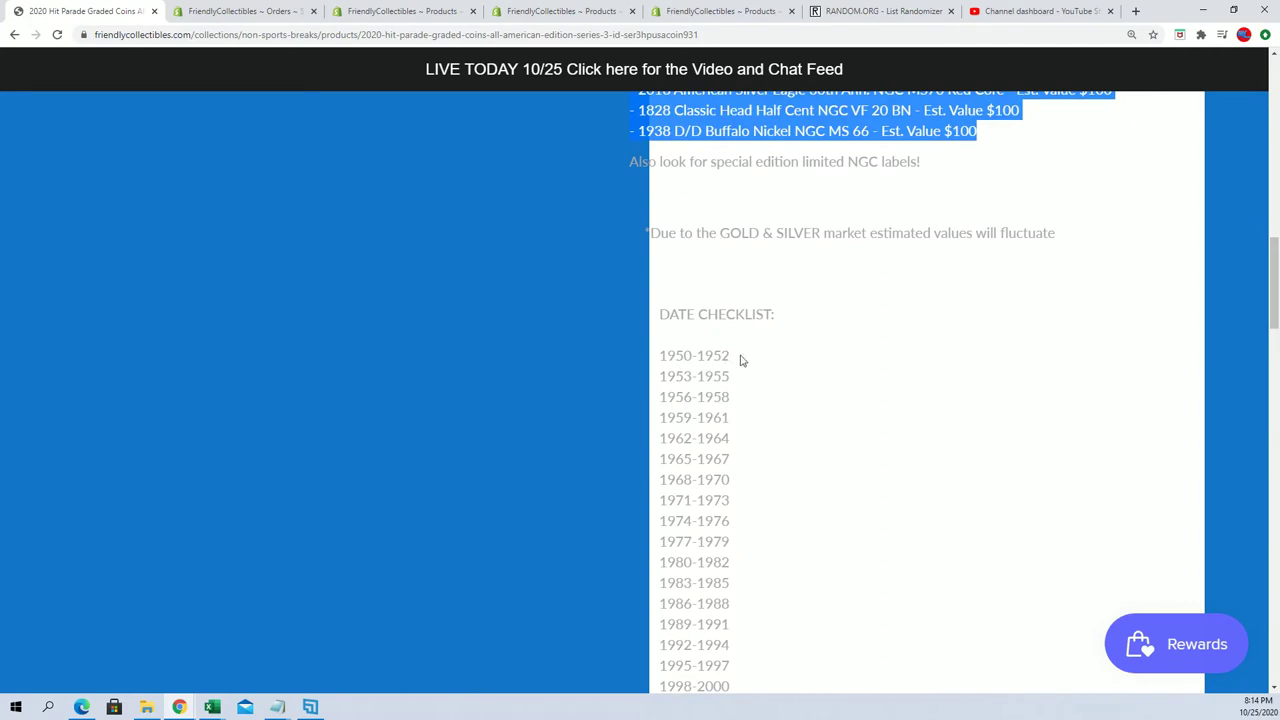
{"action": "left_click_drag", "start_coordinate": [740, 360], "coordinate": [645, 348]}
{"action": "scroll", "coordinate": [680, 374], "scroll_direction": "up", "scroll_amount": 1}
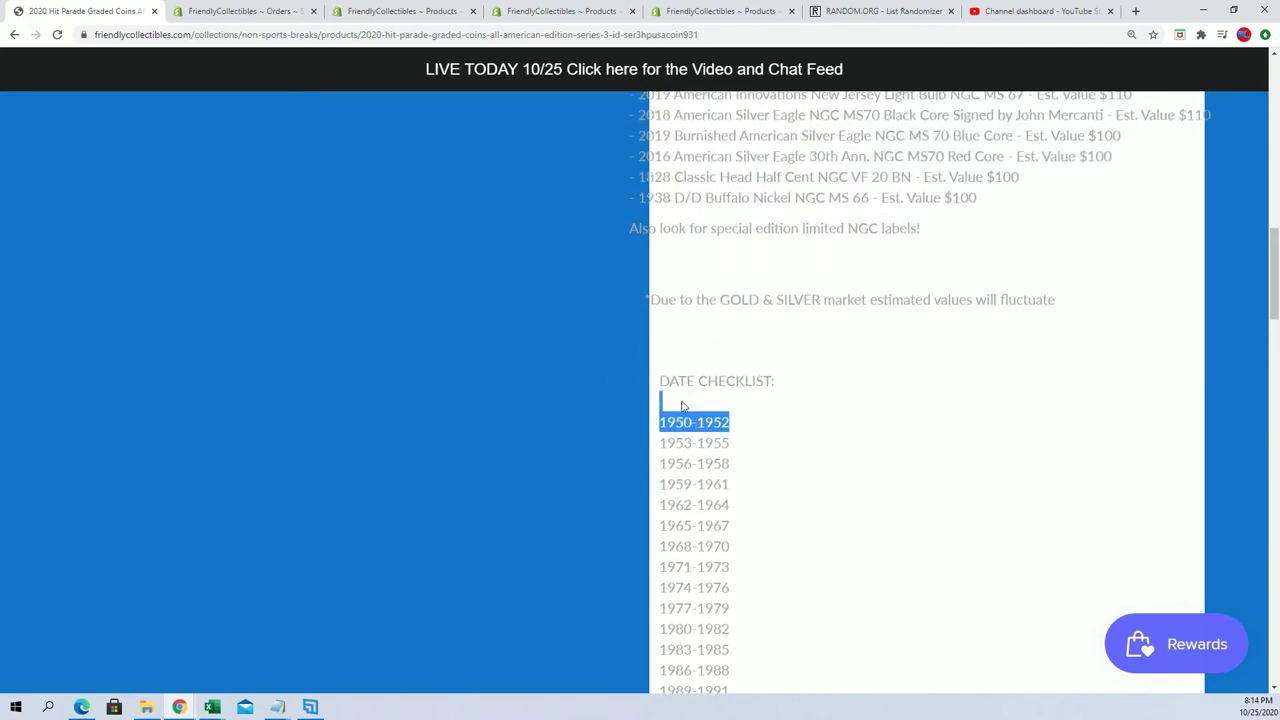
{"action": "scroll", "coordinate": [683, 406], "scroll_direction": "up", "scroll_amount": 6}
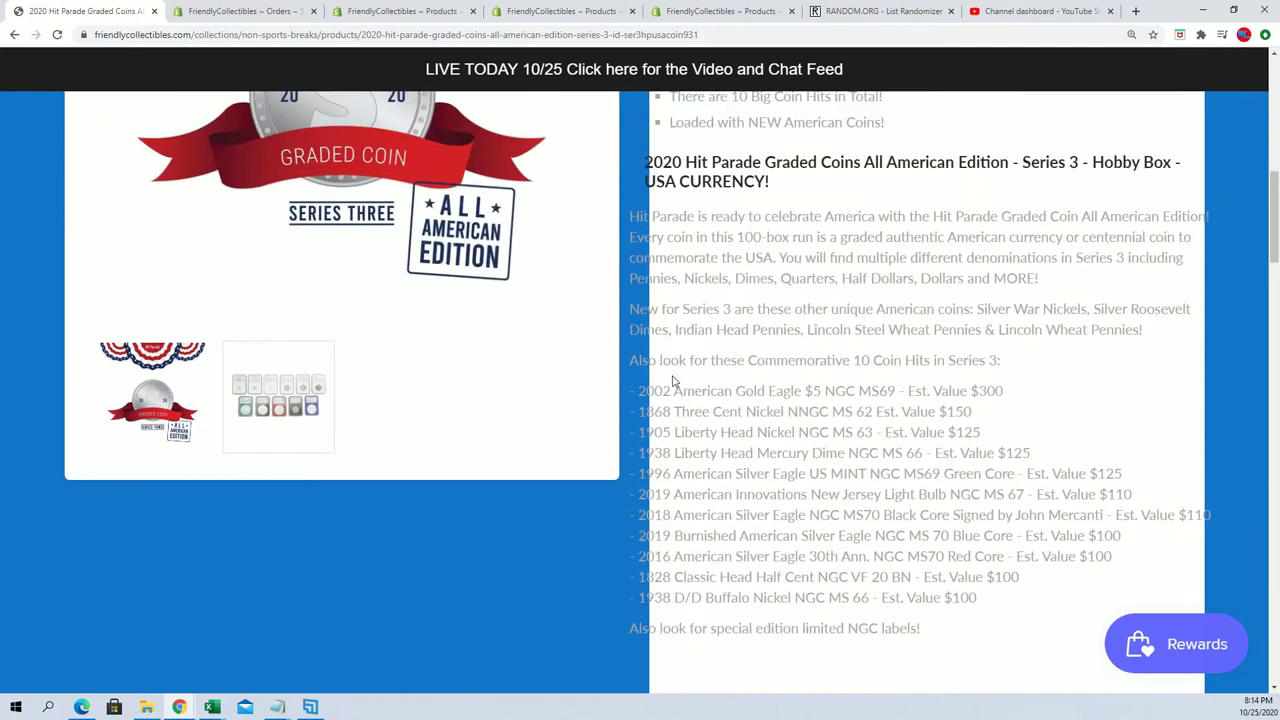
{"action": "scroll", "coordinate": [672, 380], "scroll_direction": "up", "scroll_amount": 4}
Step: Switch to the Excel workbook and copy all the owner names in A2:A23
{"action": "left_click", "coordinate": [880, 11]}
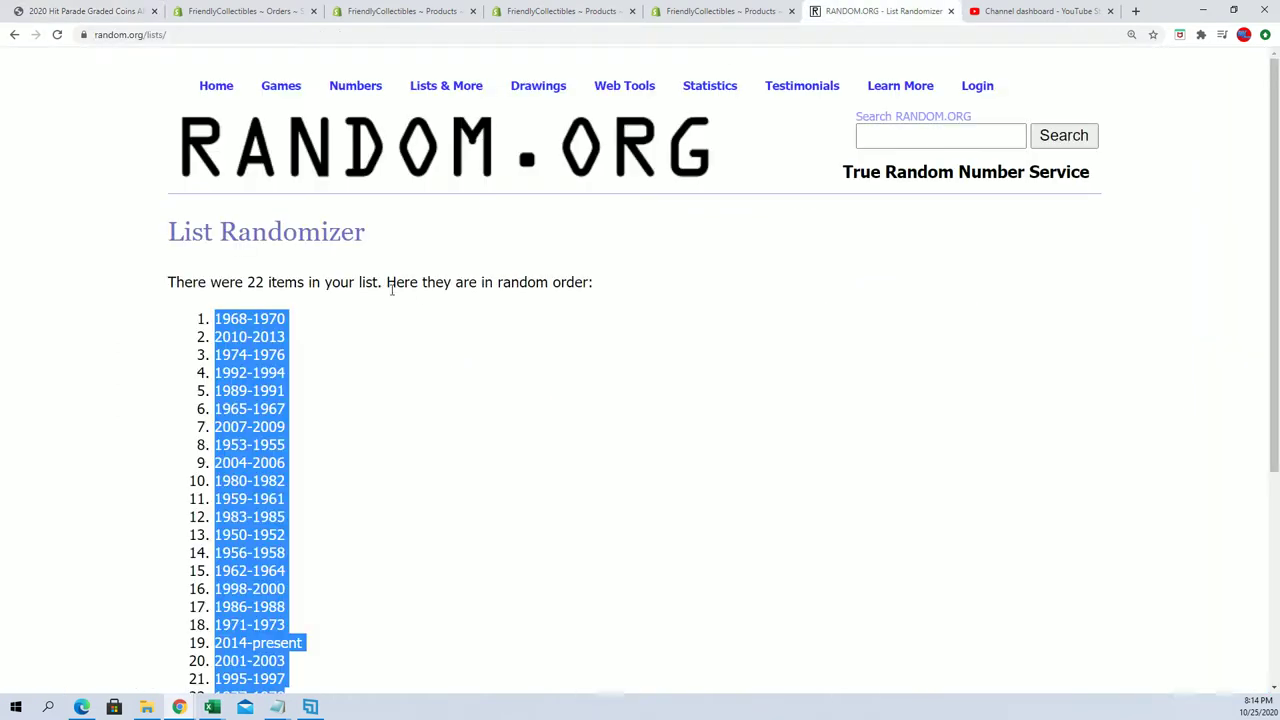
{"action": "left_click", "coordinate": [440, 112]}
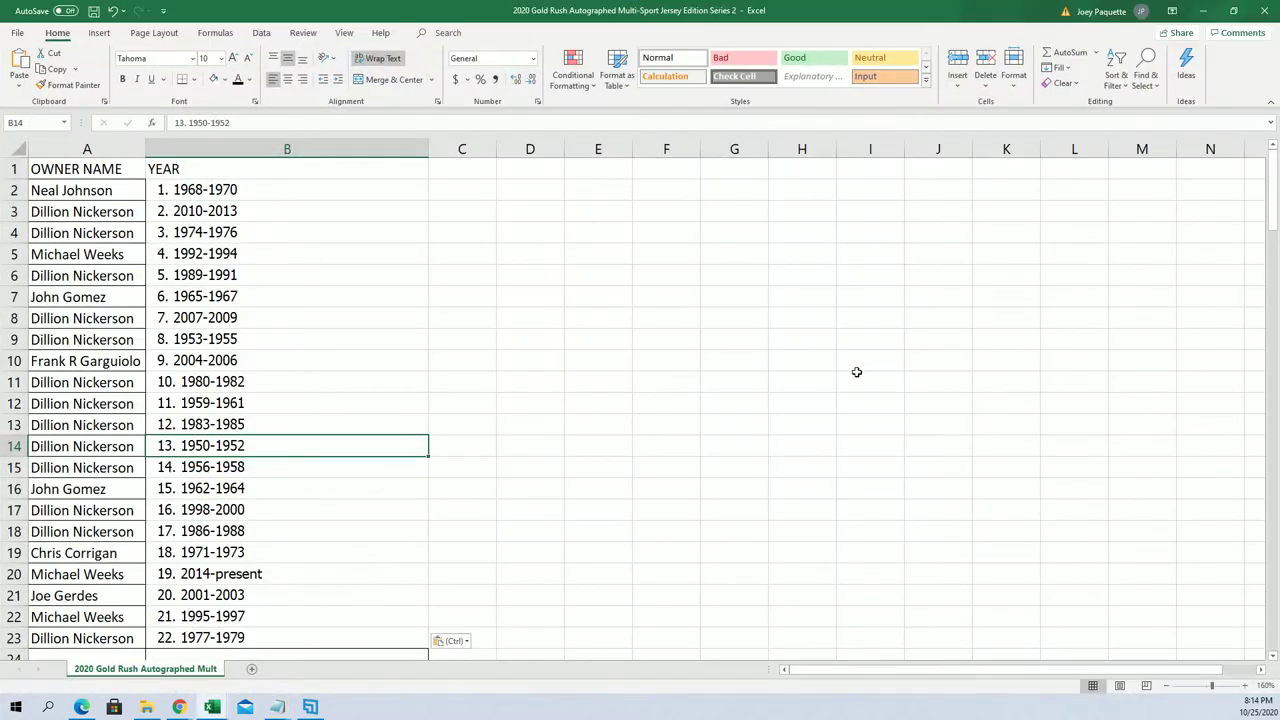
{"action": "left_click_drag", "start_coordinate": [88, 190], "coordinate": [100, 647]}
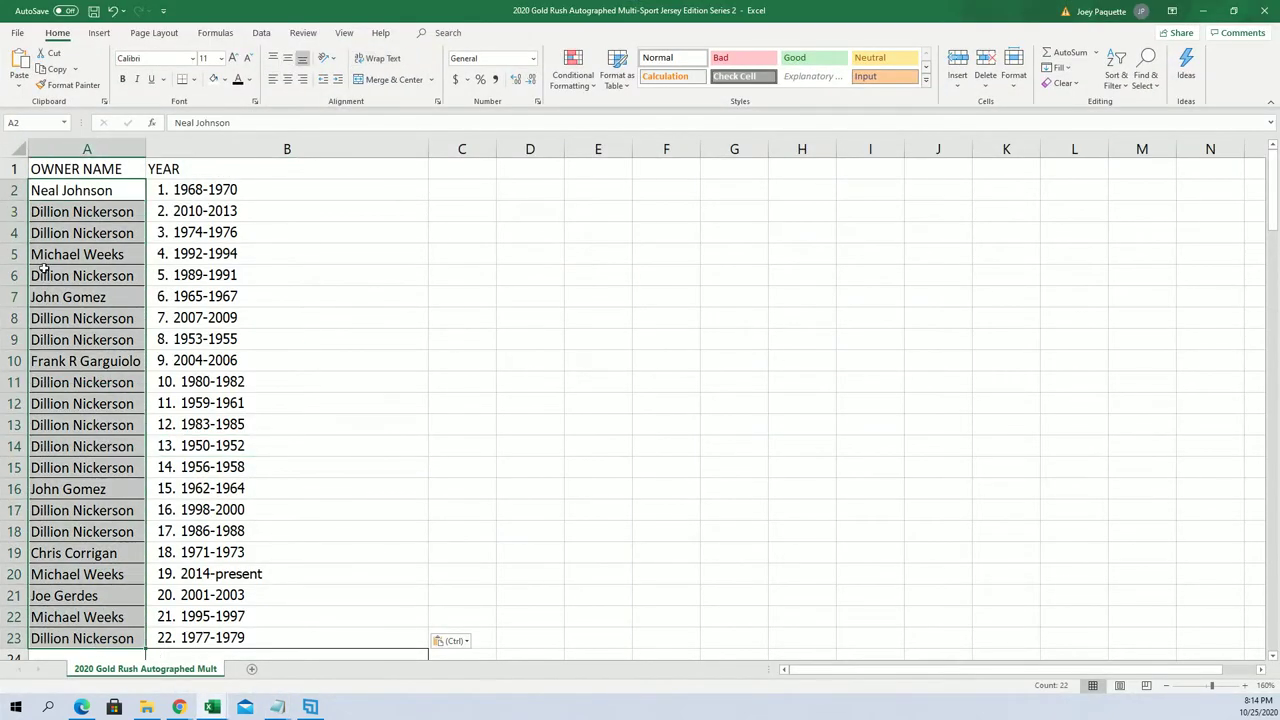
{"action": "right_click", "coordinate": [44, 212]}
{"action": "left_click", "coordinate": [62, 245]}
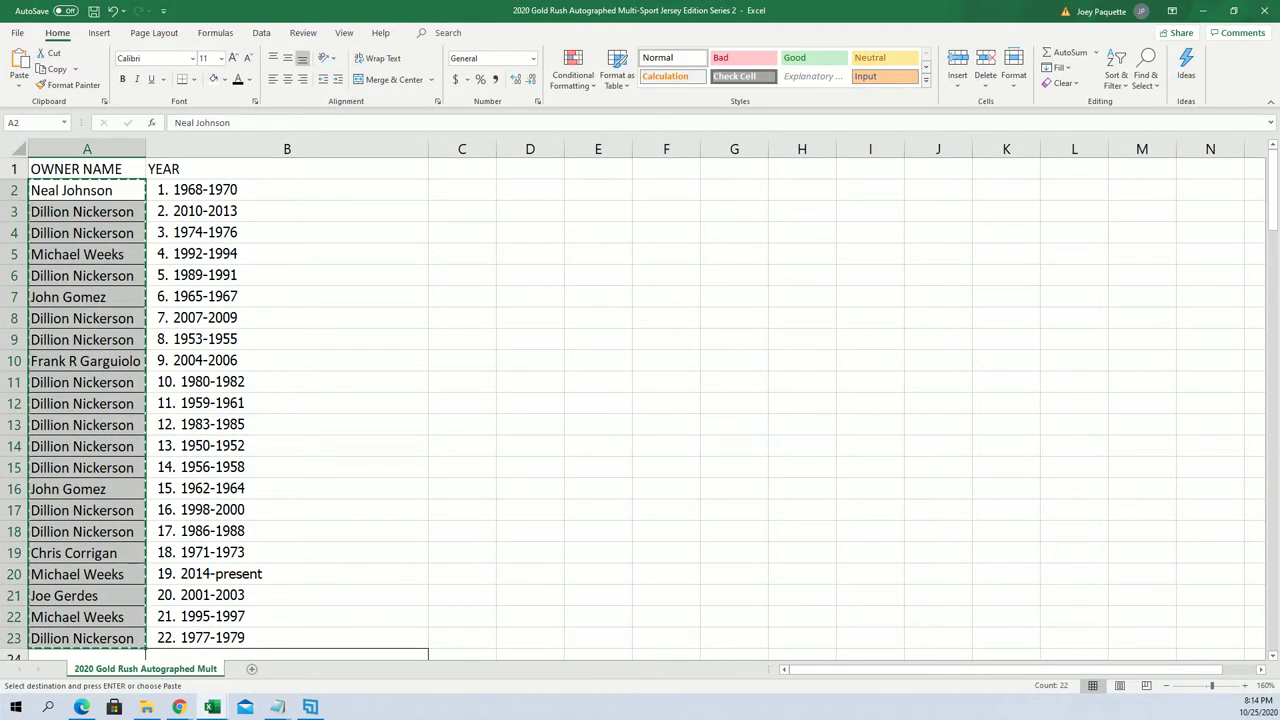
Step: Paste the copied owner names as list items into the empty List Randomizer form in the browser and remove the trailing blank line
{"action": "left_click", "coordinate": [1207, 12]}
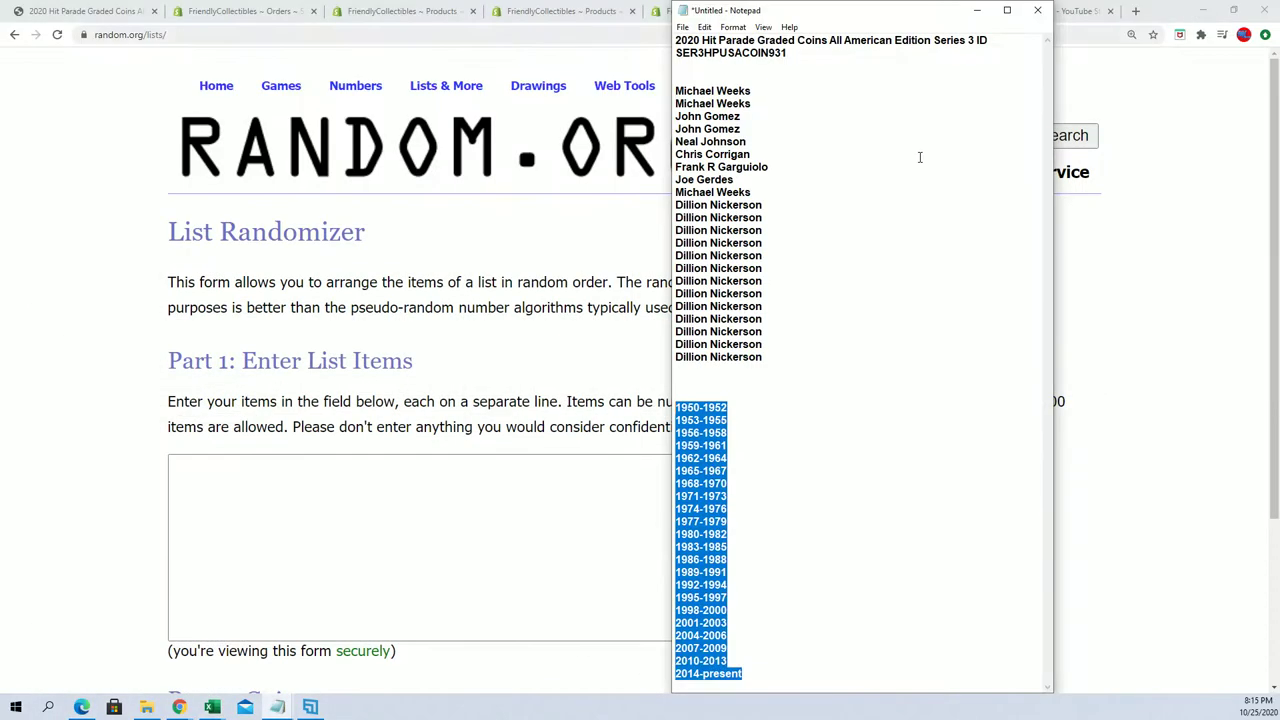
{"action": "left_click", "coordinate": [426, 404]}
{"action": "right_click", "coordinate": [206, 460]}
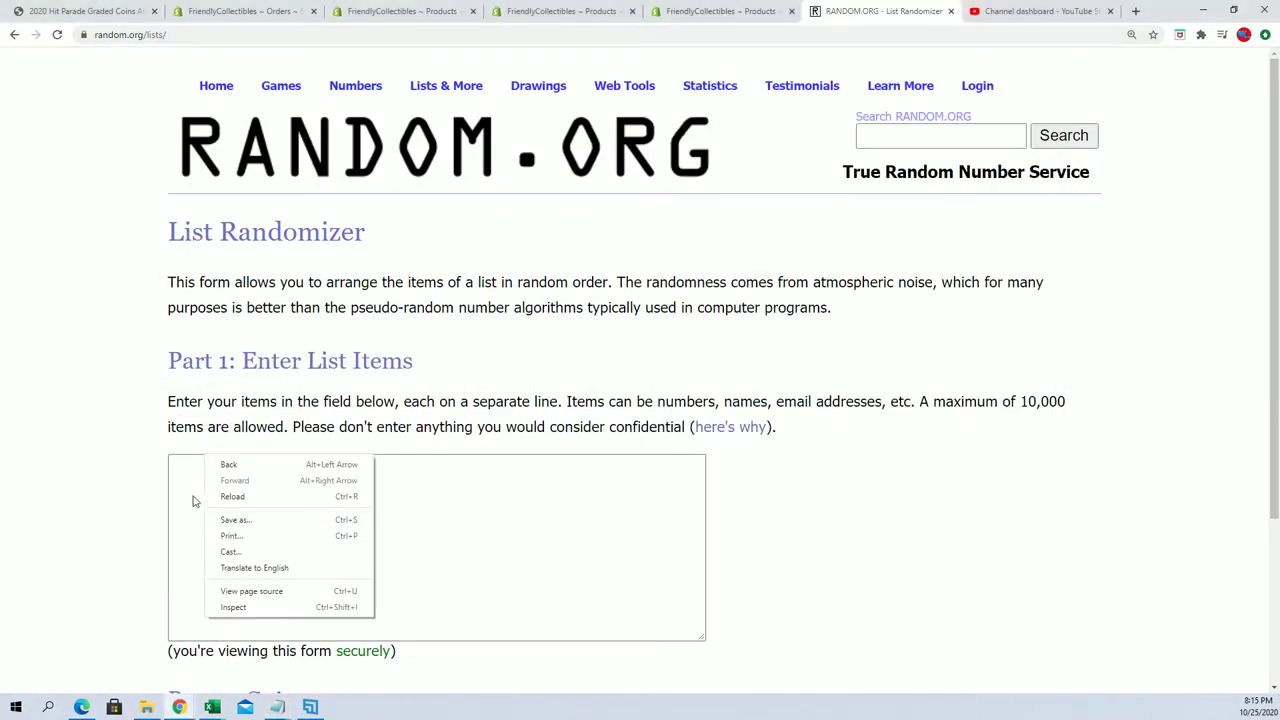
{"action": "left_click", "coordinate": [180, 474]}
{"action": "right_click", "coordinate": [180, 474]}
{"action": "left_click", "coordinate": [233, 580]}
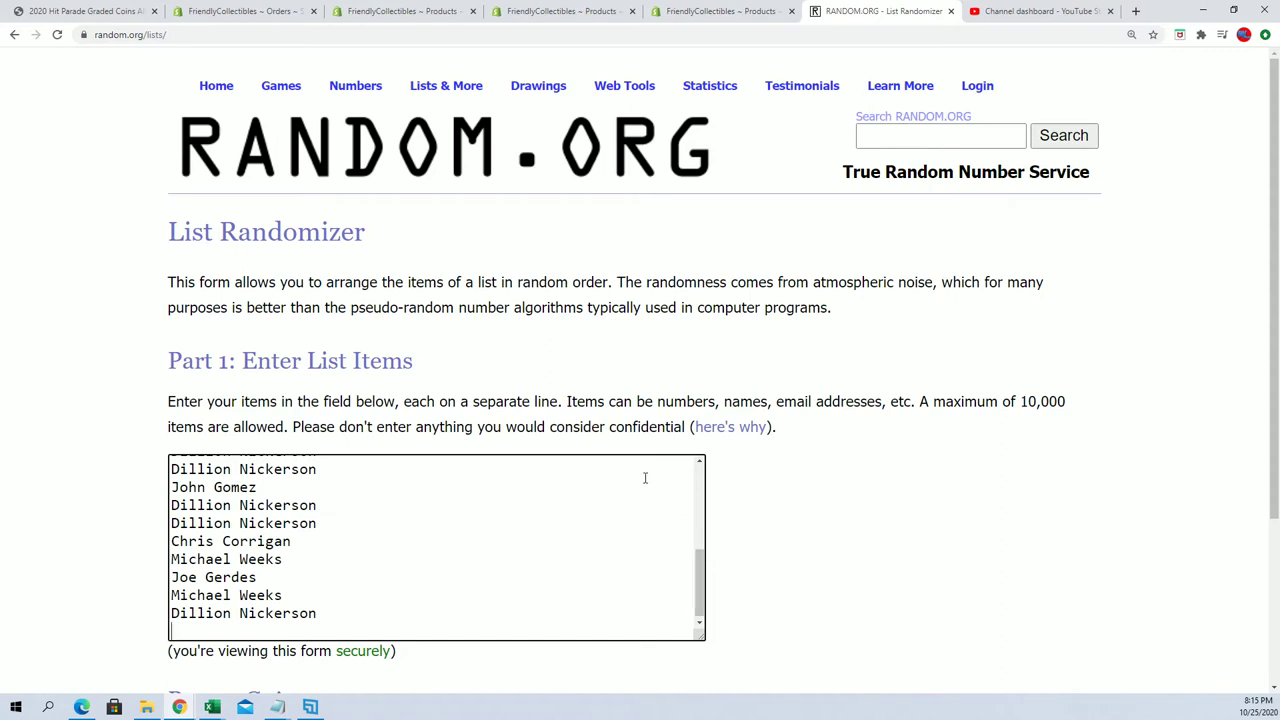
{"action": "key", "text": "BackSpace"}
Step: Randomize the list of owner names seven times
{"action": "scroll", "coordinate": [580, 556], "scroll_direction": "down", "scroll_amount": 2}
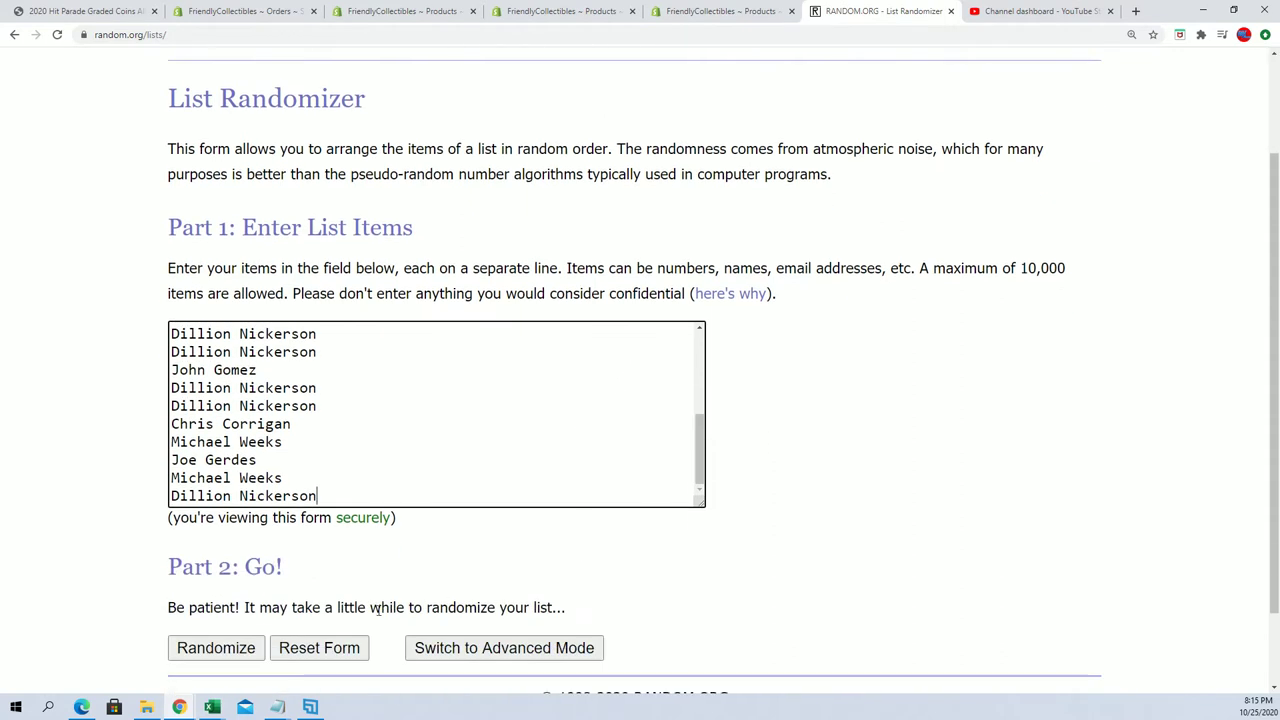
{"action": "left_click", "coordinate": [216, 648]}
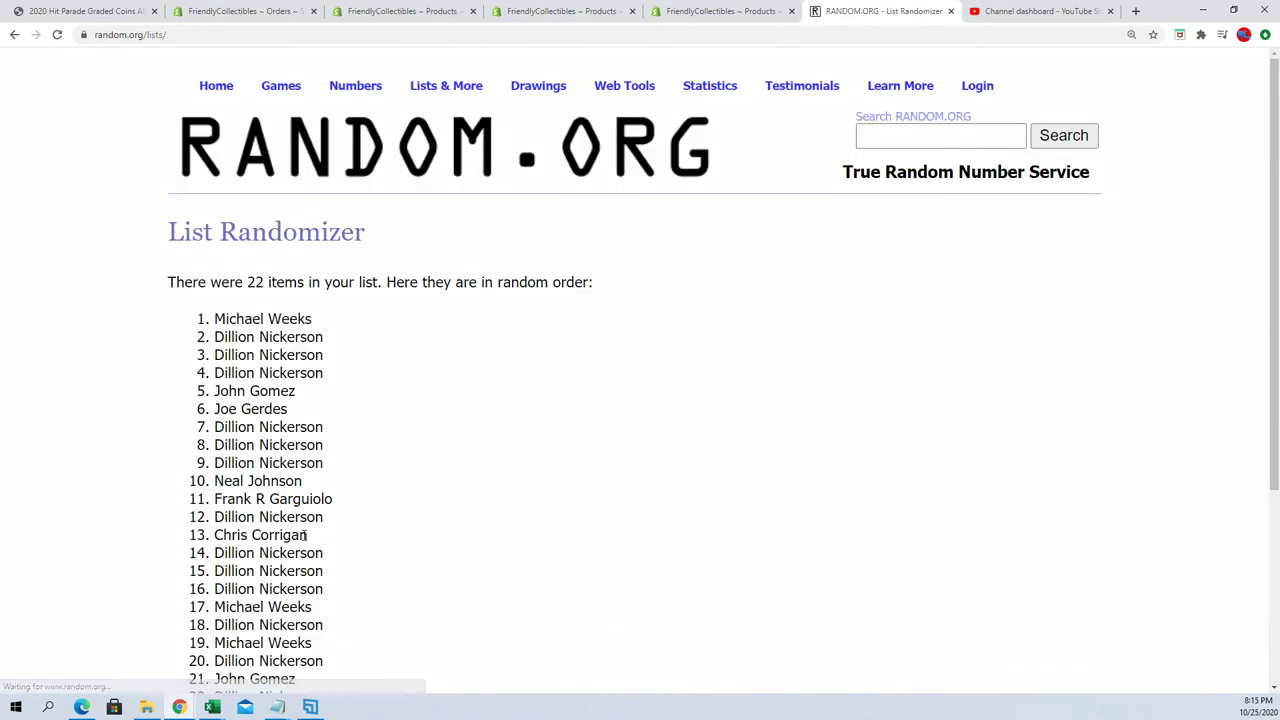
{"action": "scroll", "coordinate": [318, 544], "scroll_direction": "down", "scroll_amount": 3}
{"action": "left_click", "coordinate": [198, 554]}
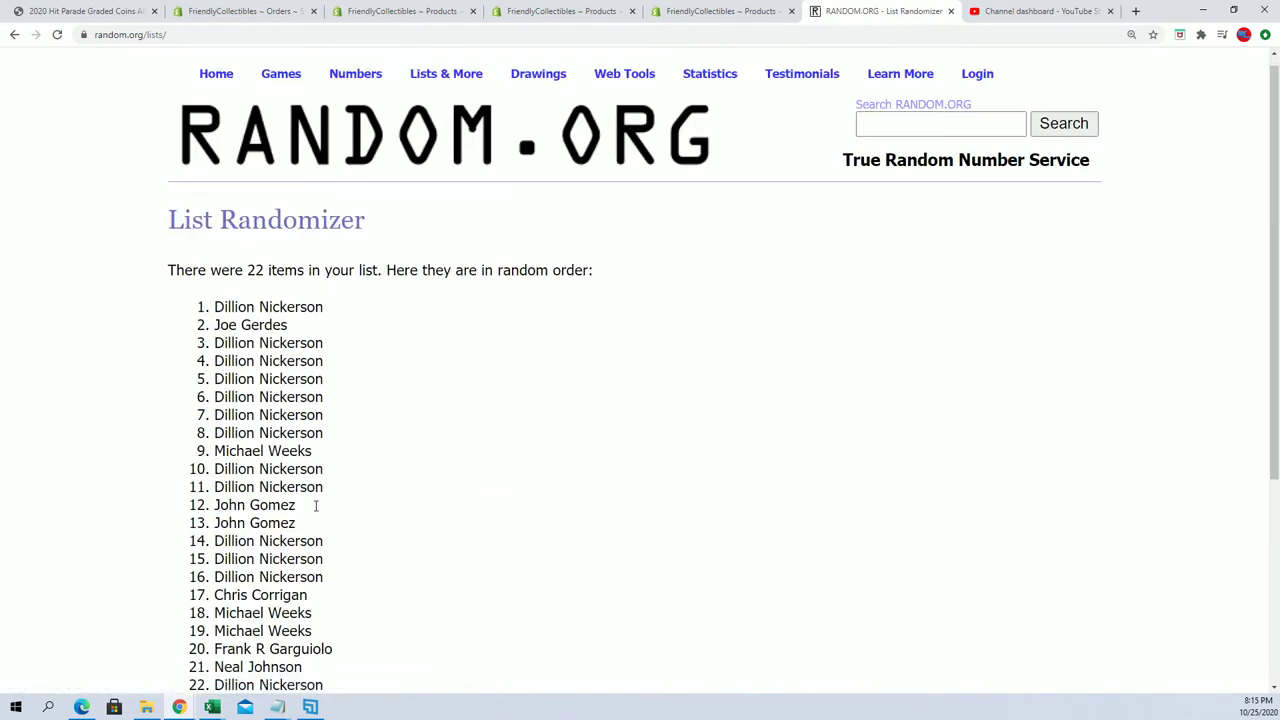
{"action": "scroll", "coordinate": [237, 531], "scroll_direction": "down", "scroll_amount": 5}
{"action": "left_click", "coordinate": [225, 548]}
{"action": "scroll", "coordinate": [368, 454], "scroll_direction": "down", "scroll_amount": 5}
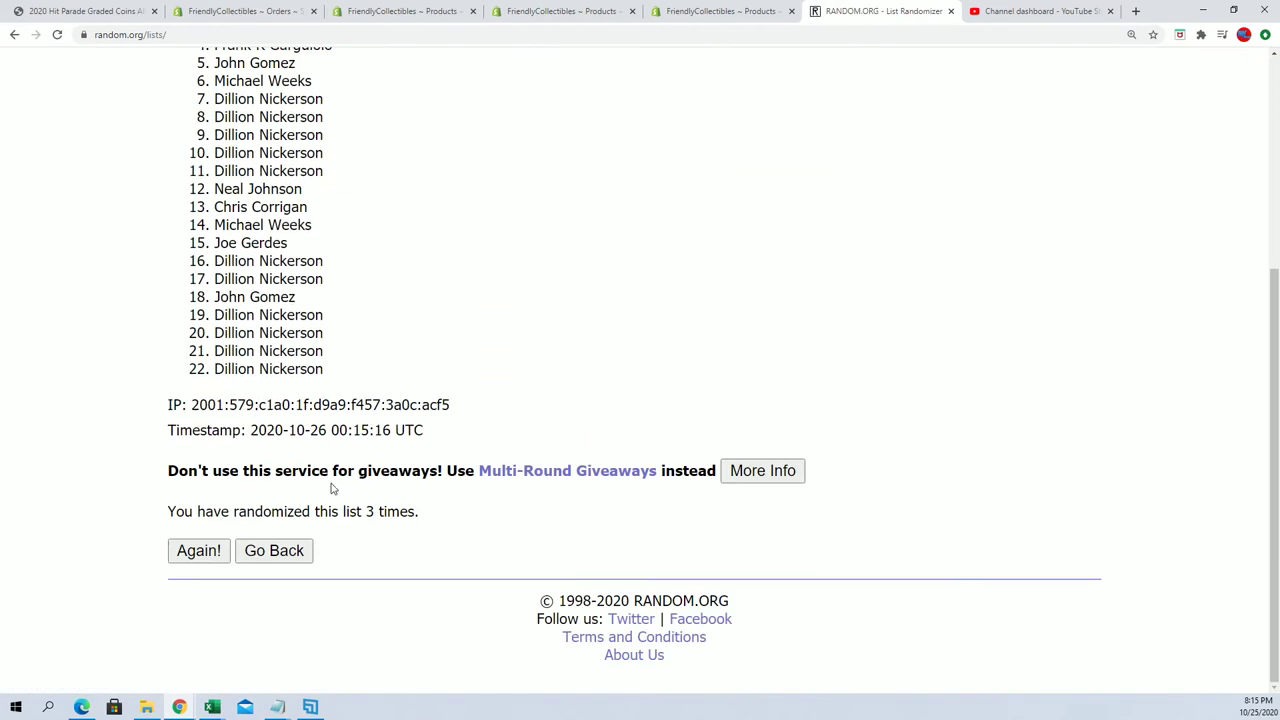
{"action": "left_click", "coordinate": [198, 549]}
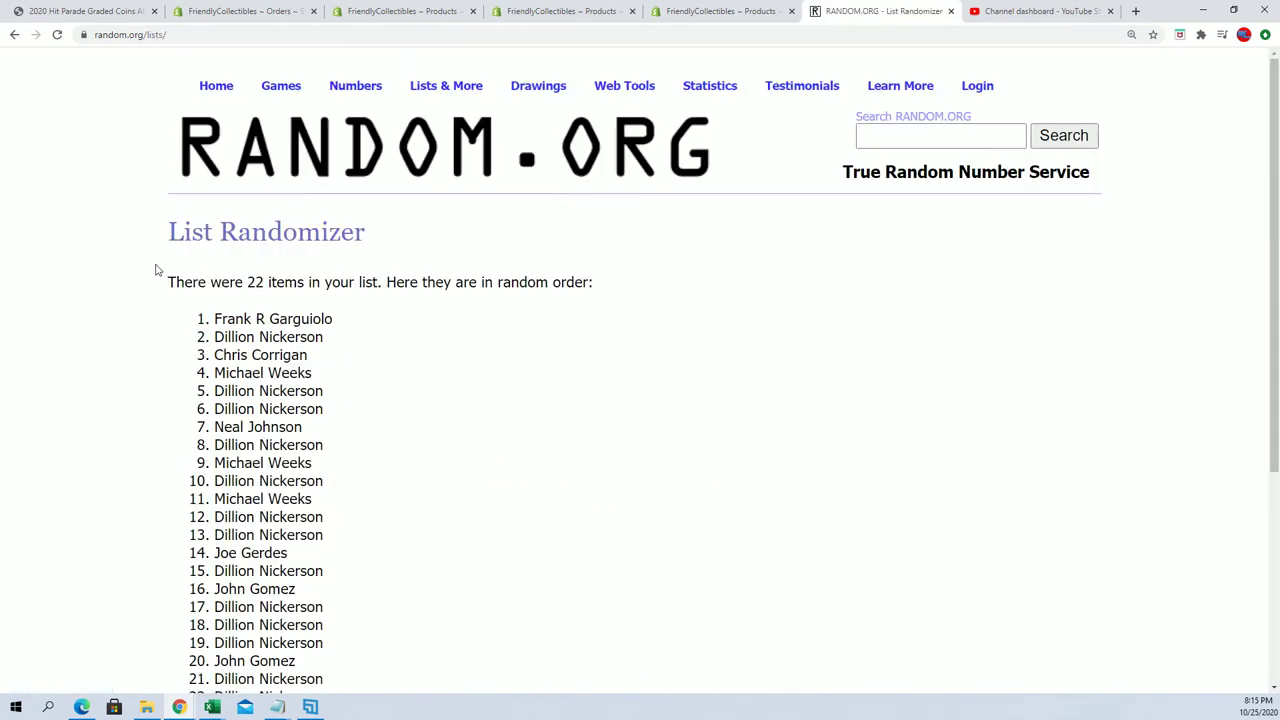
{"action": "left_click_drag", "start_coordinate": [266, 282], "coordinate": [235, 282]}
{"action": "scroll", "coordinate": [455, 489], "scroll_direction": "down", "scroll_amount": 4}
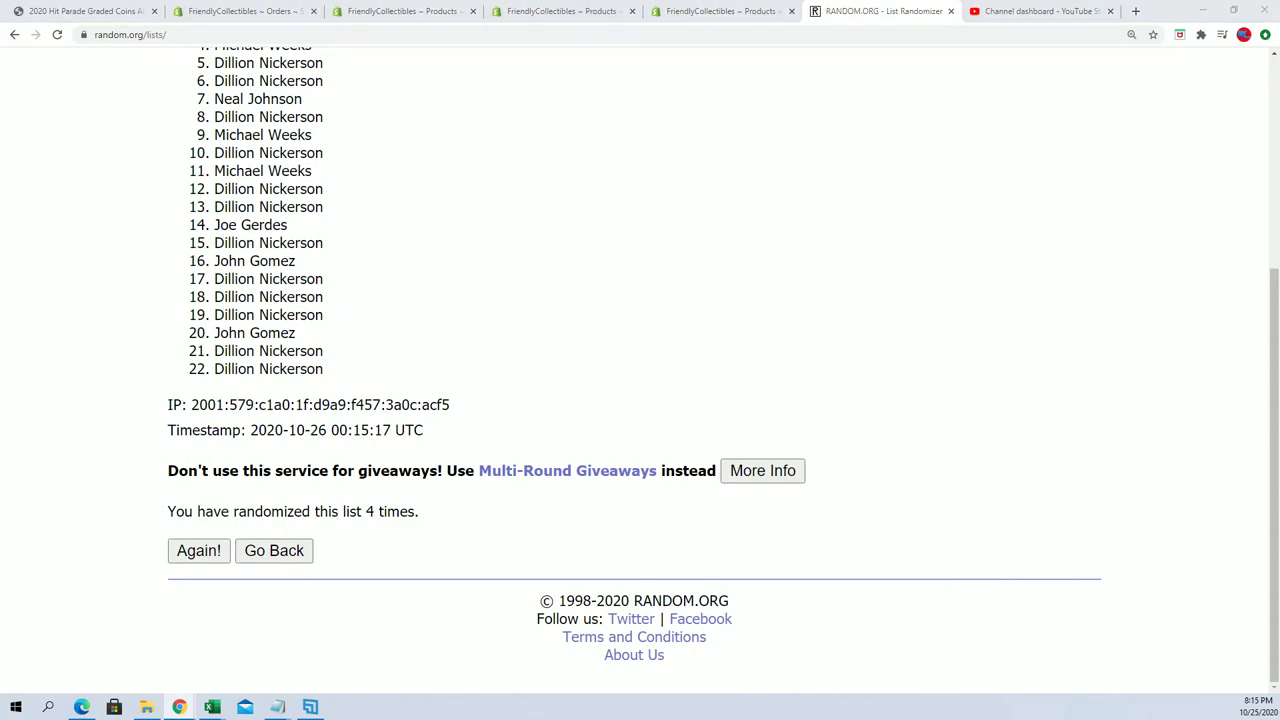
{"action": "key", "text": "alt+Tab"}
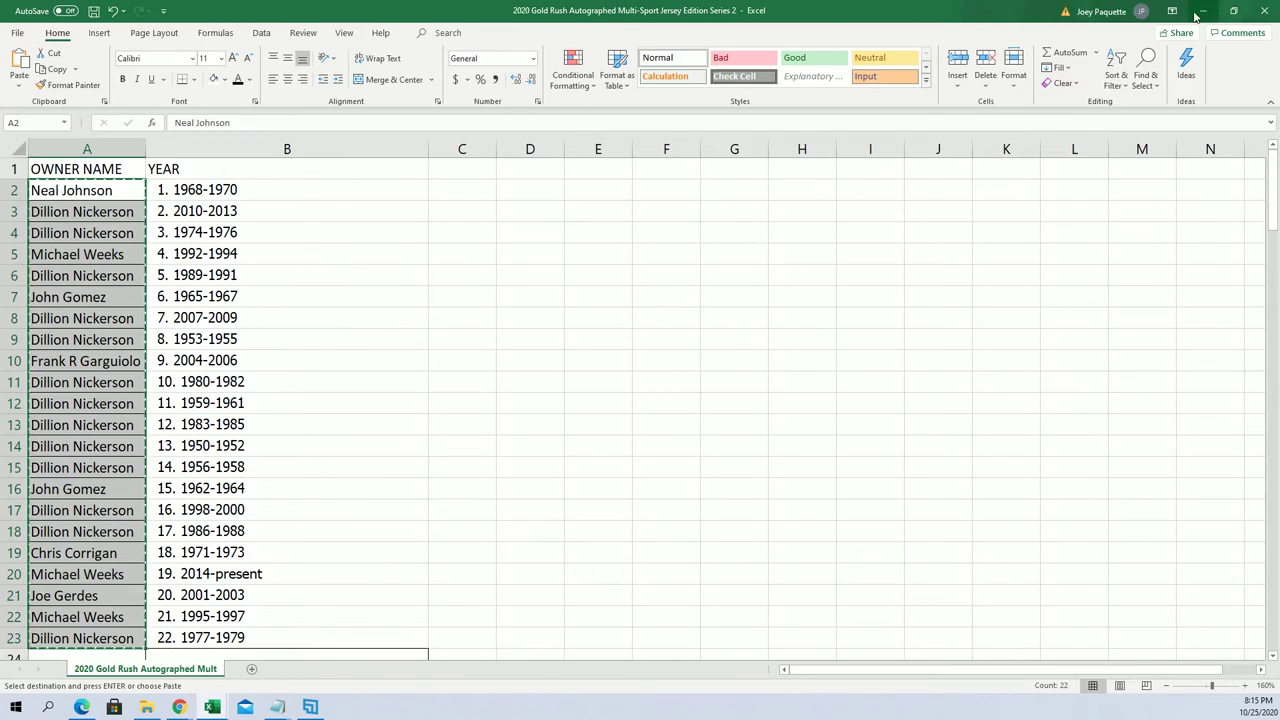
{"action": "key", "text": "alt+Tab"}
{"action": "left_click", "coordinate": [199, 551]}
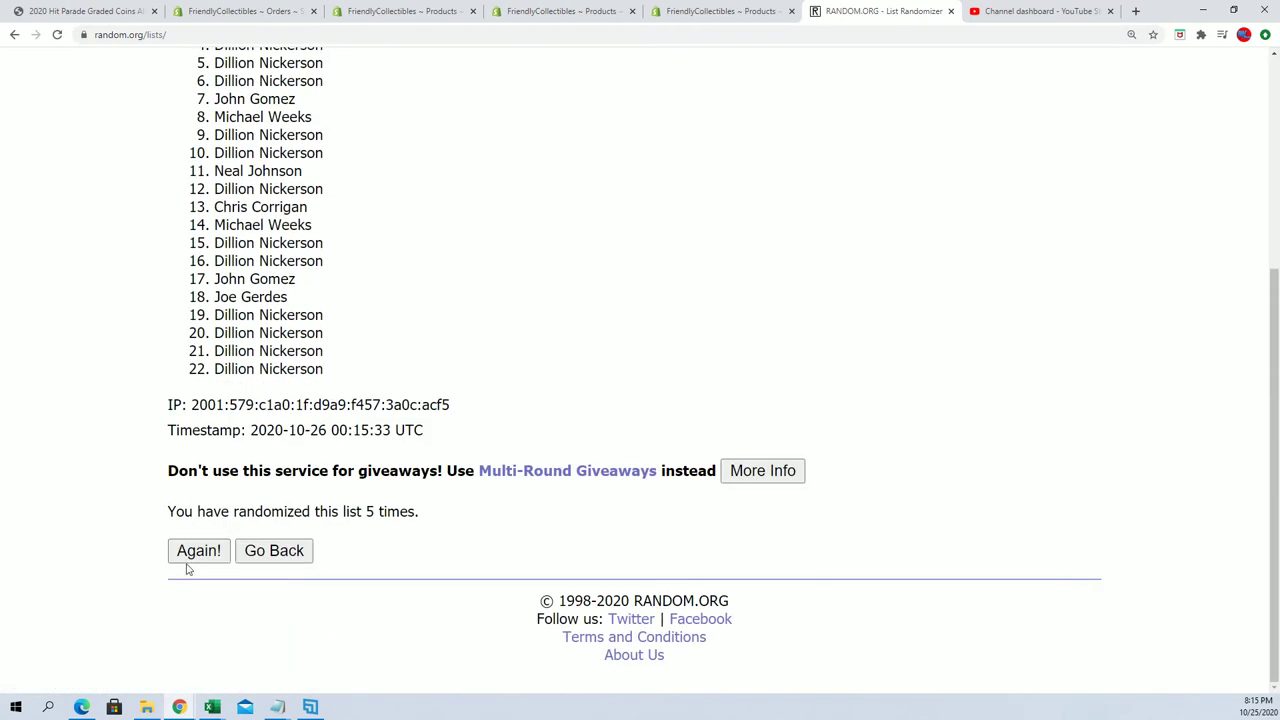
{"action": "left_click", "coordinate": [188, 566]}
{"action": "scroll", "coordinate": [330, 341], "scroll_direction": "down", "scroll_amount": 3}
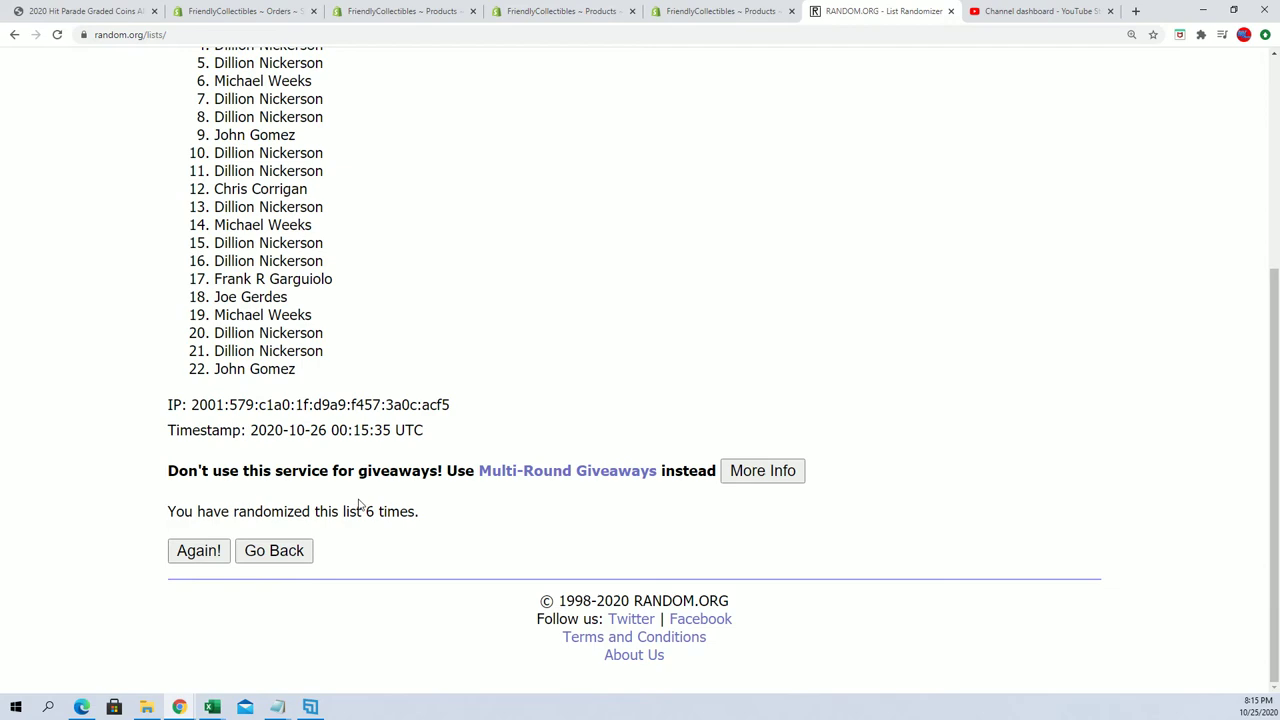
Step: Review the owner names in their final randomized order, highlighting the first entry and checking the randomization count
{"action": "scroll", "coordinate": [413, 340], "scroll_direction": "up", "scroll_amount": 5}
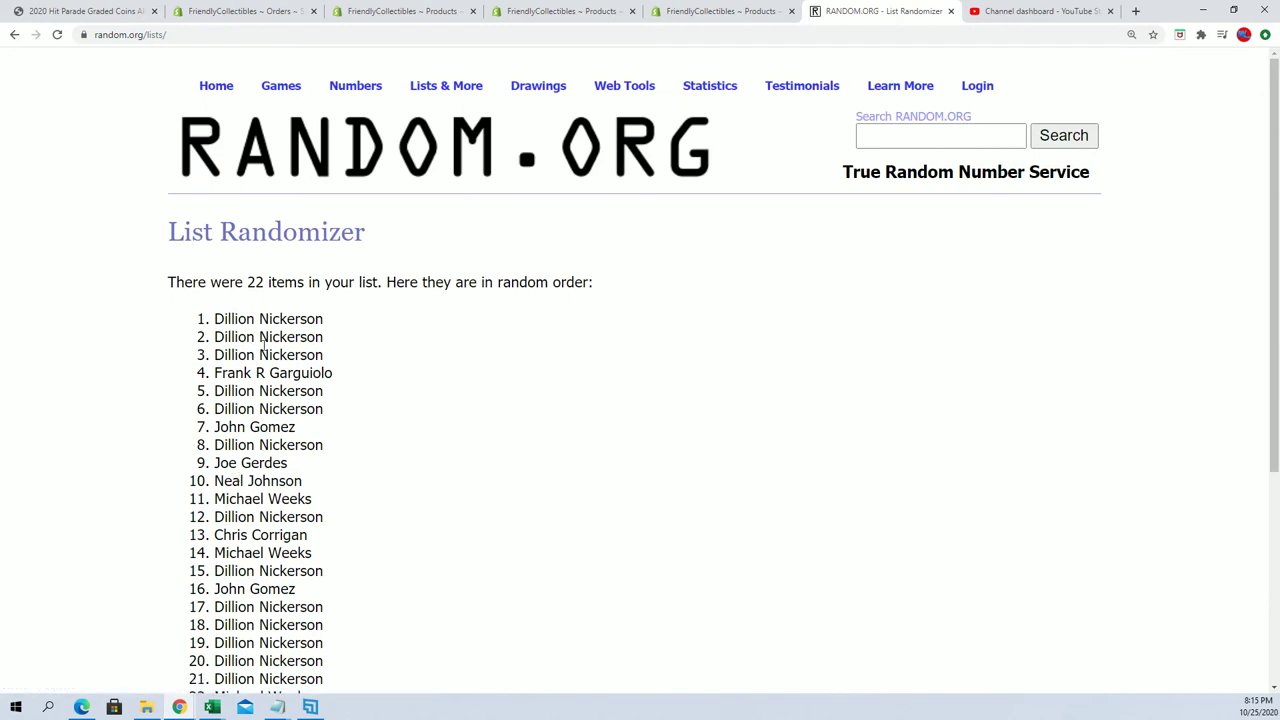
{"action": "left_click_drag", "start_coordinate": [351, 318], "coordinate": [163, 309]}
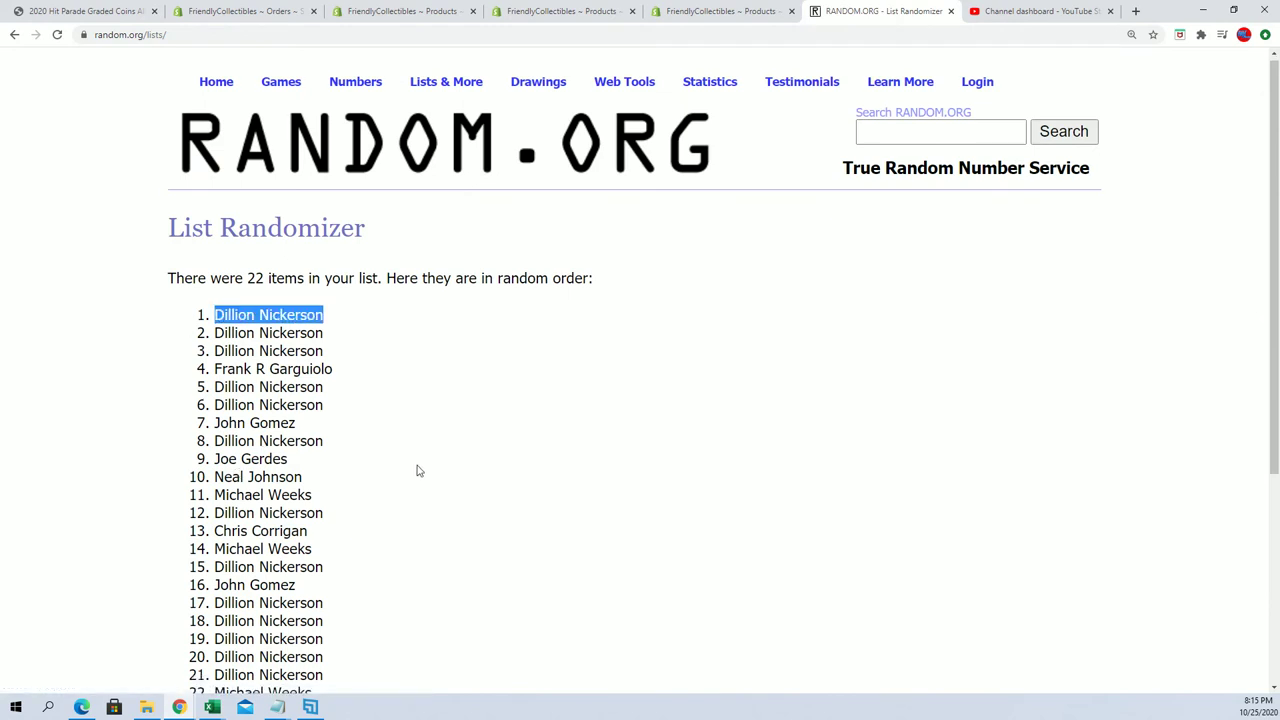
{"action": "scroll", "coordinate": [441, 512], "scroll_direction": "down", "scroll_amount": 2}
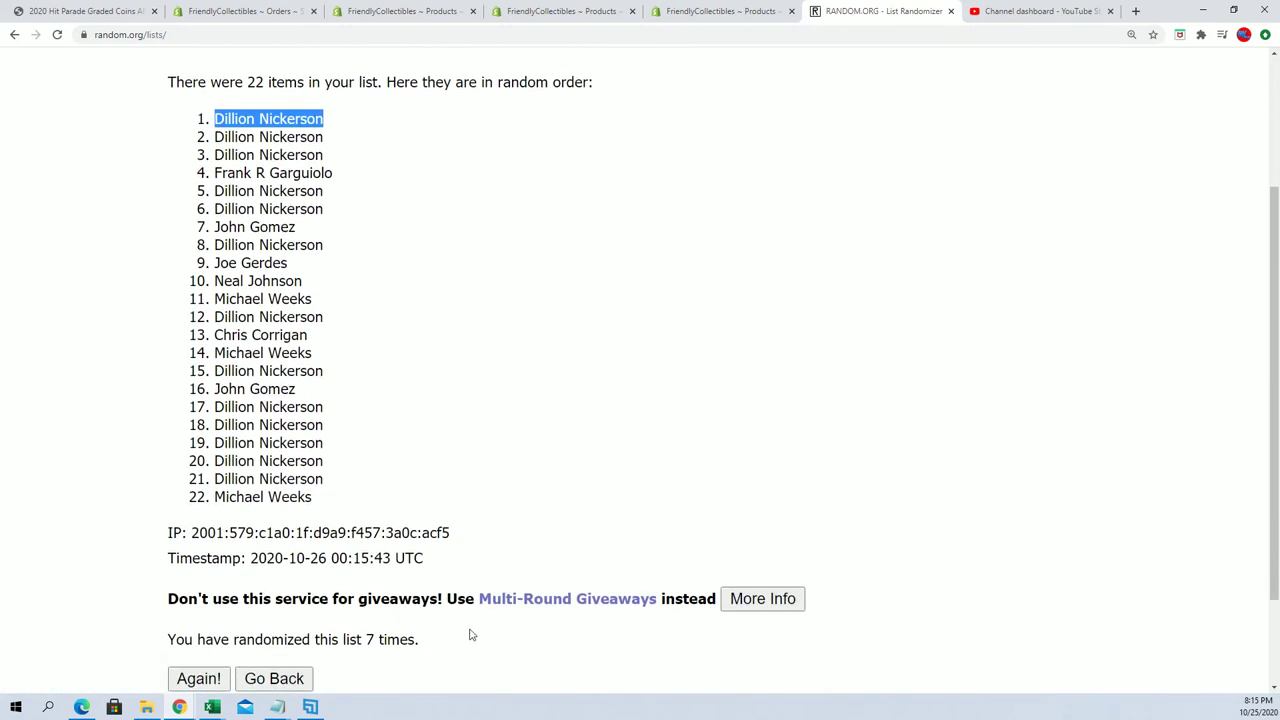
{"action": "scroll", "coordinate": [414, 623], "scroll_direction": "down", "scroll_amount": 1}
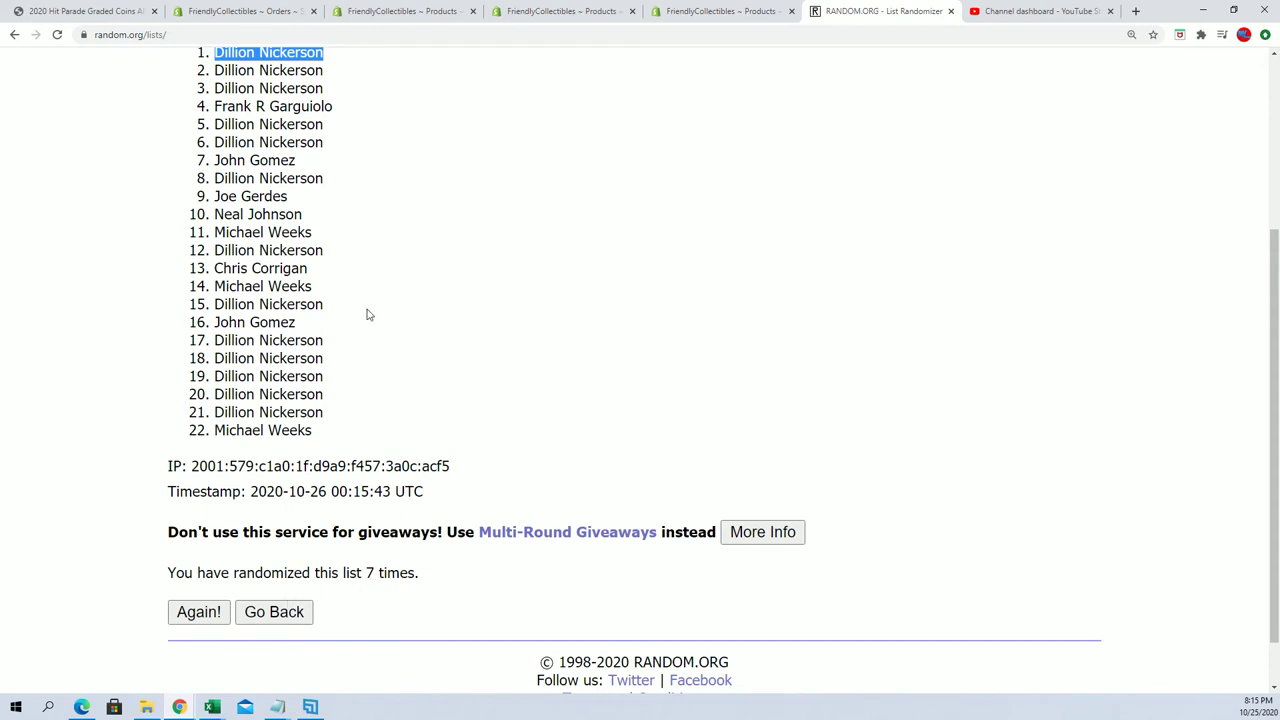
{"action": "scroll", "coordinate": [367, 314], "scroll_direction": "up", "scroll_amount": 2}
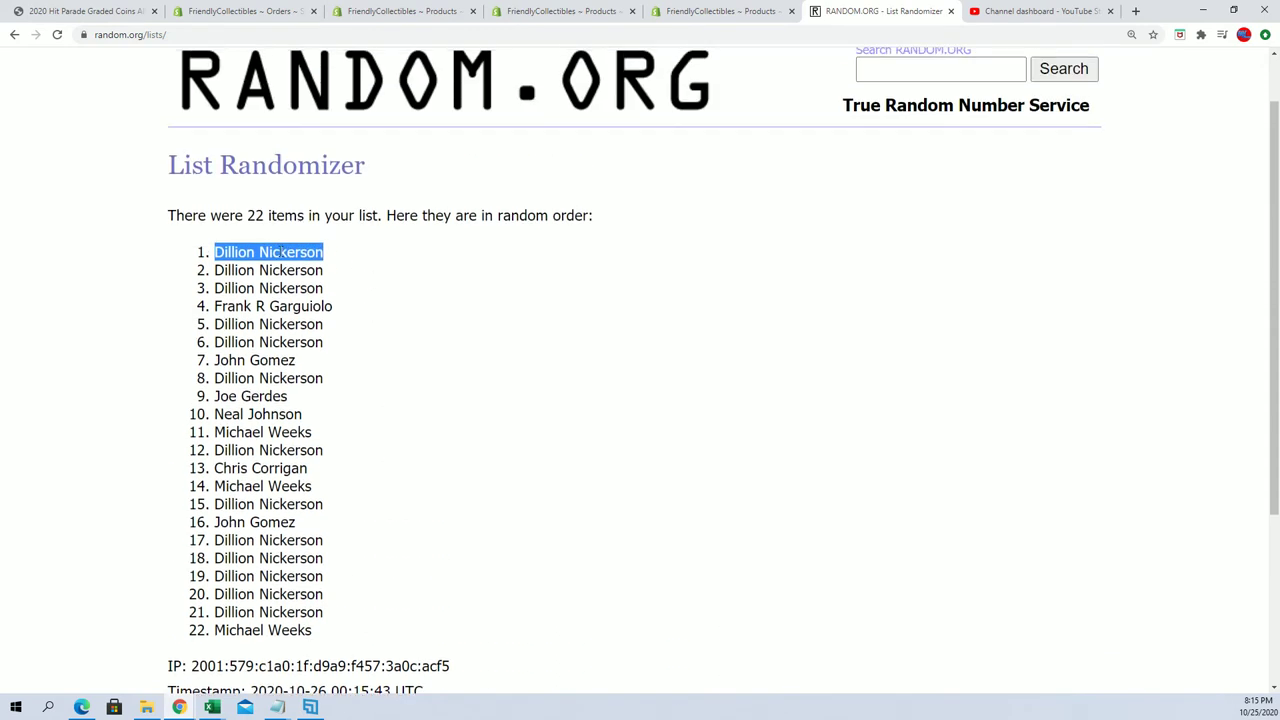